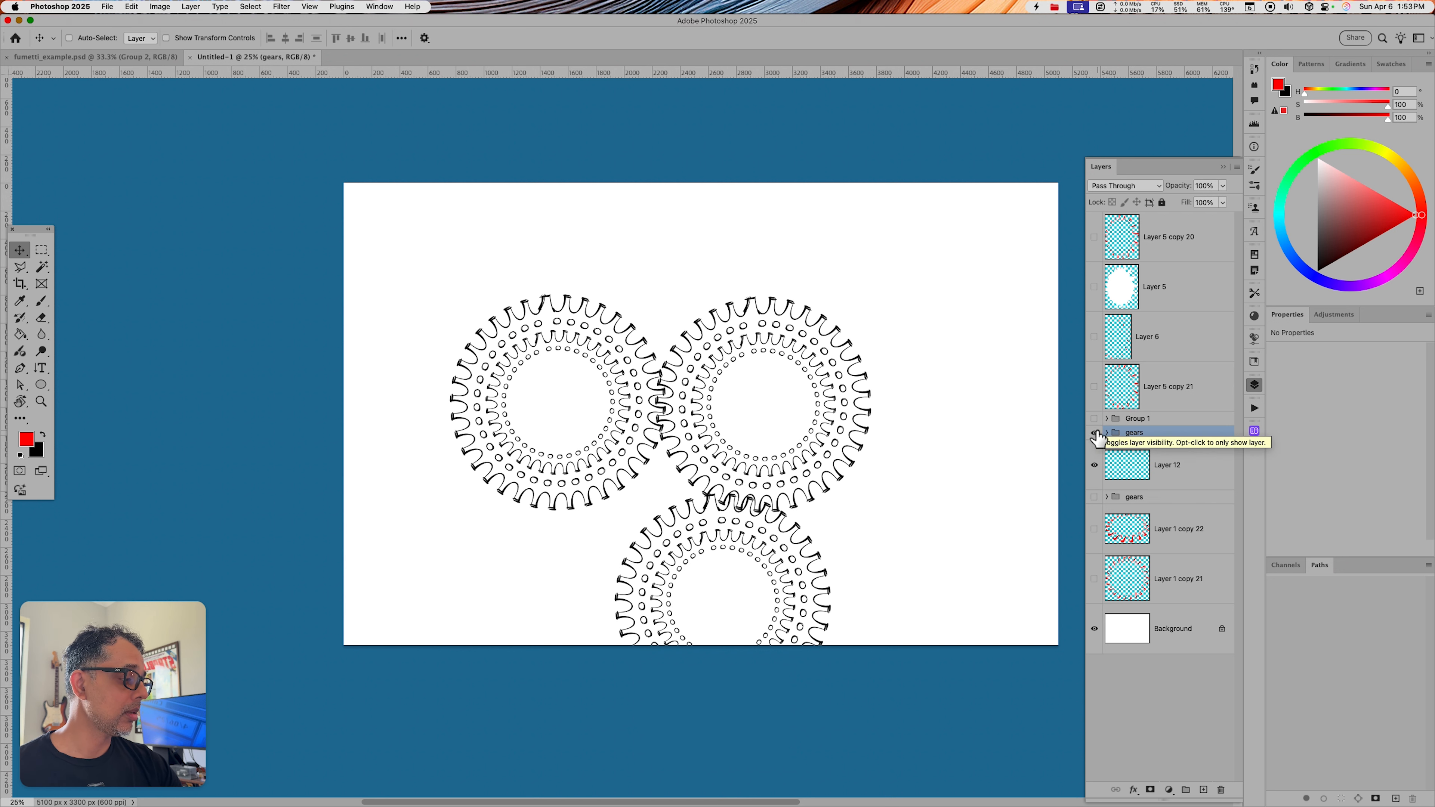
Toggle the visible gears group off and on, and add a new layer directly above Layer 12
left_click(1094, 433)
left_click(1094, 432)
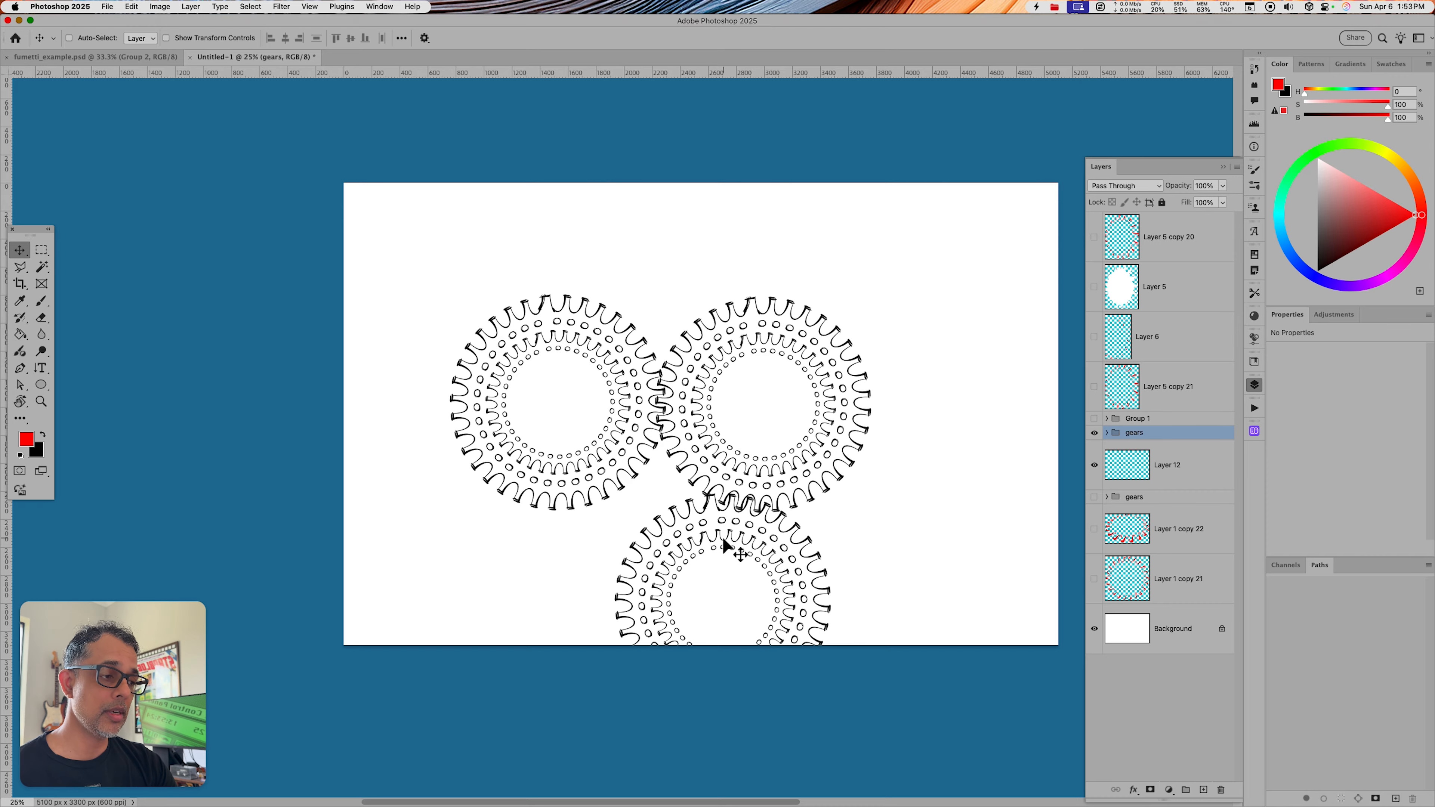
left_click(1135, 467)
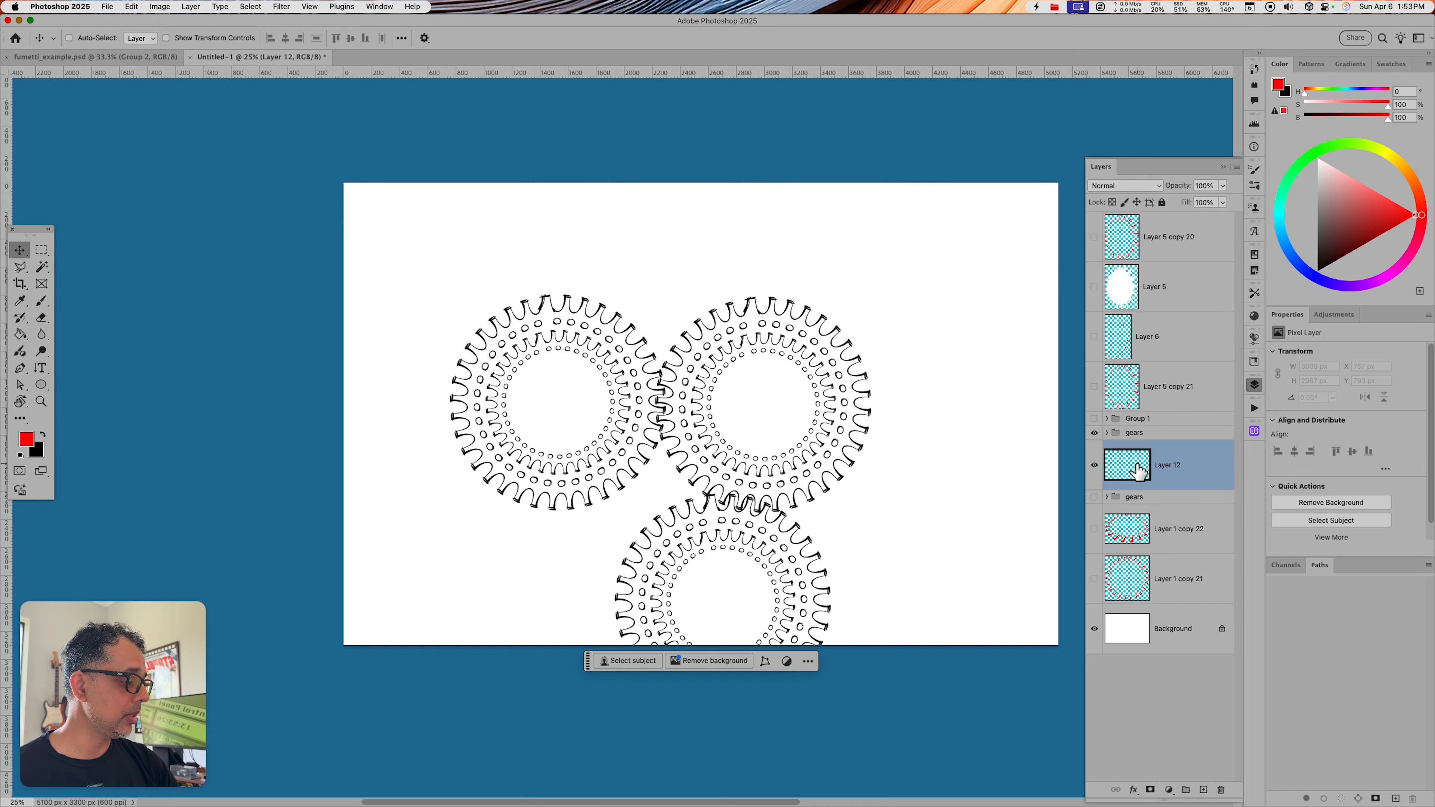
key("alt+shift+super+n")
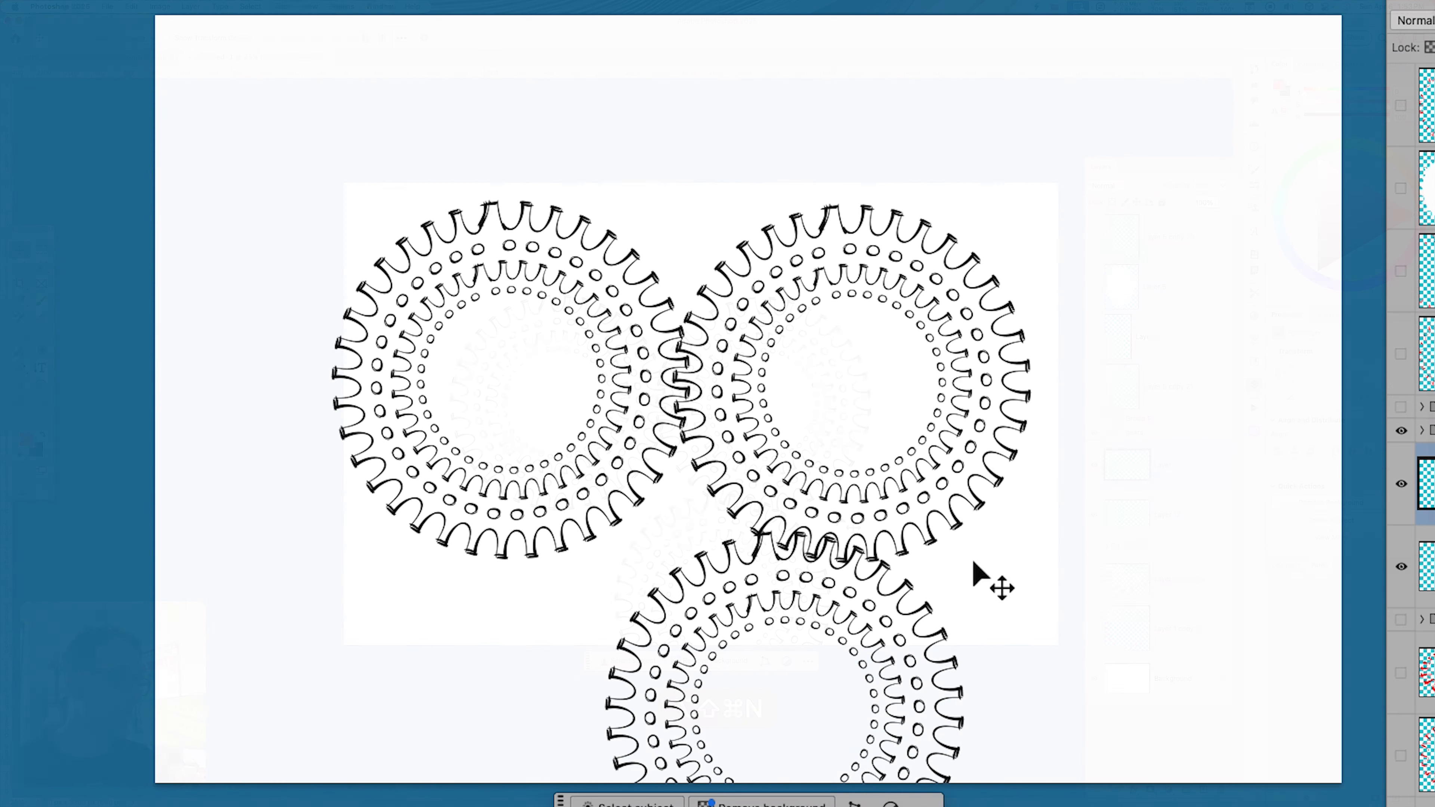
Select the white area outside the three gears with the Magic Wand, invert the selection, fill it with red and deselect
key("w")
left_click(971, 571)
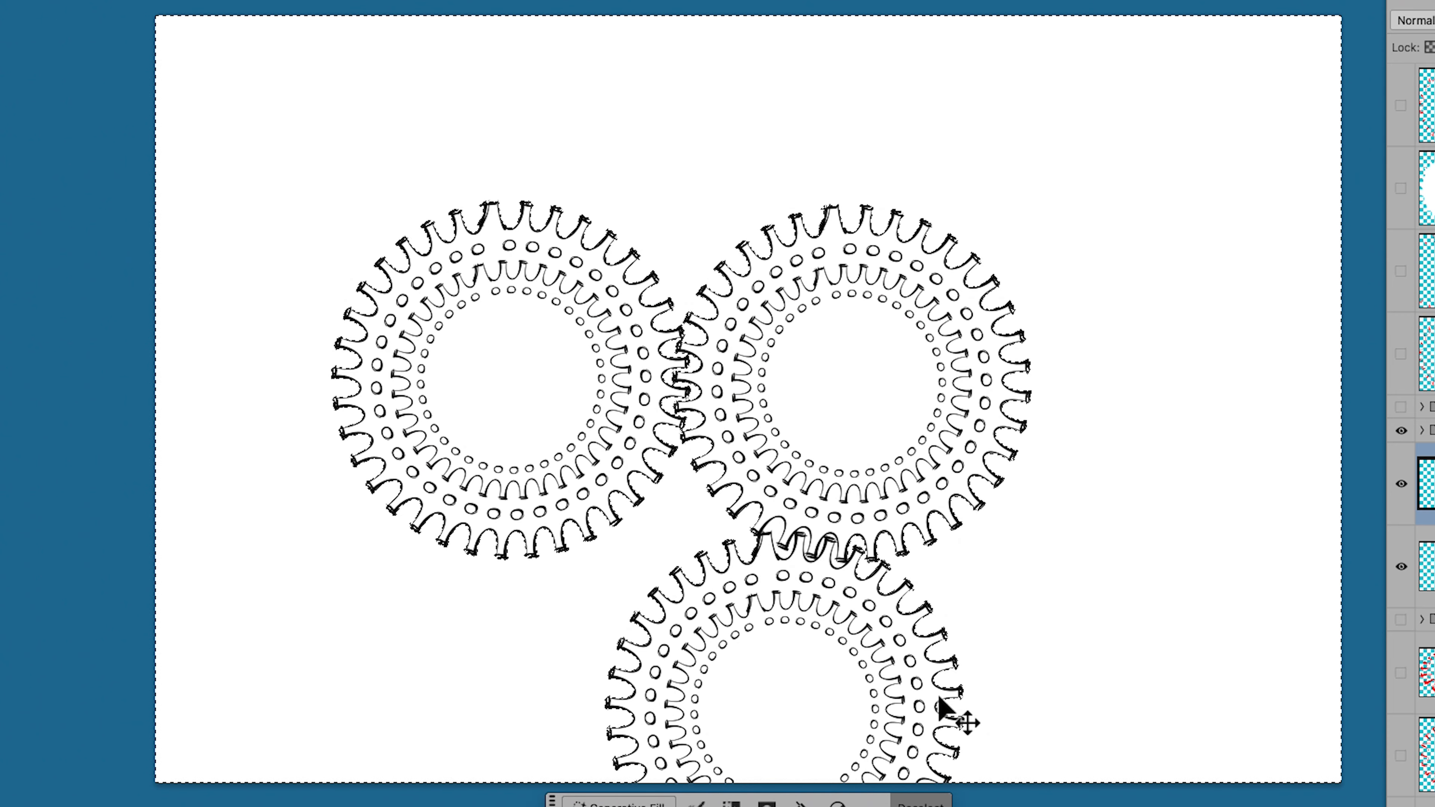
key("ctrl+shift+i")
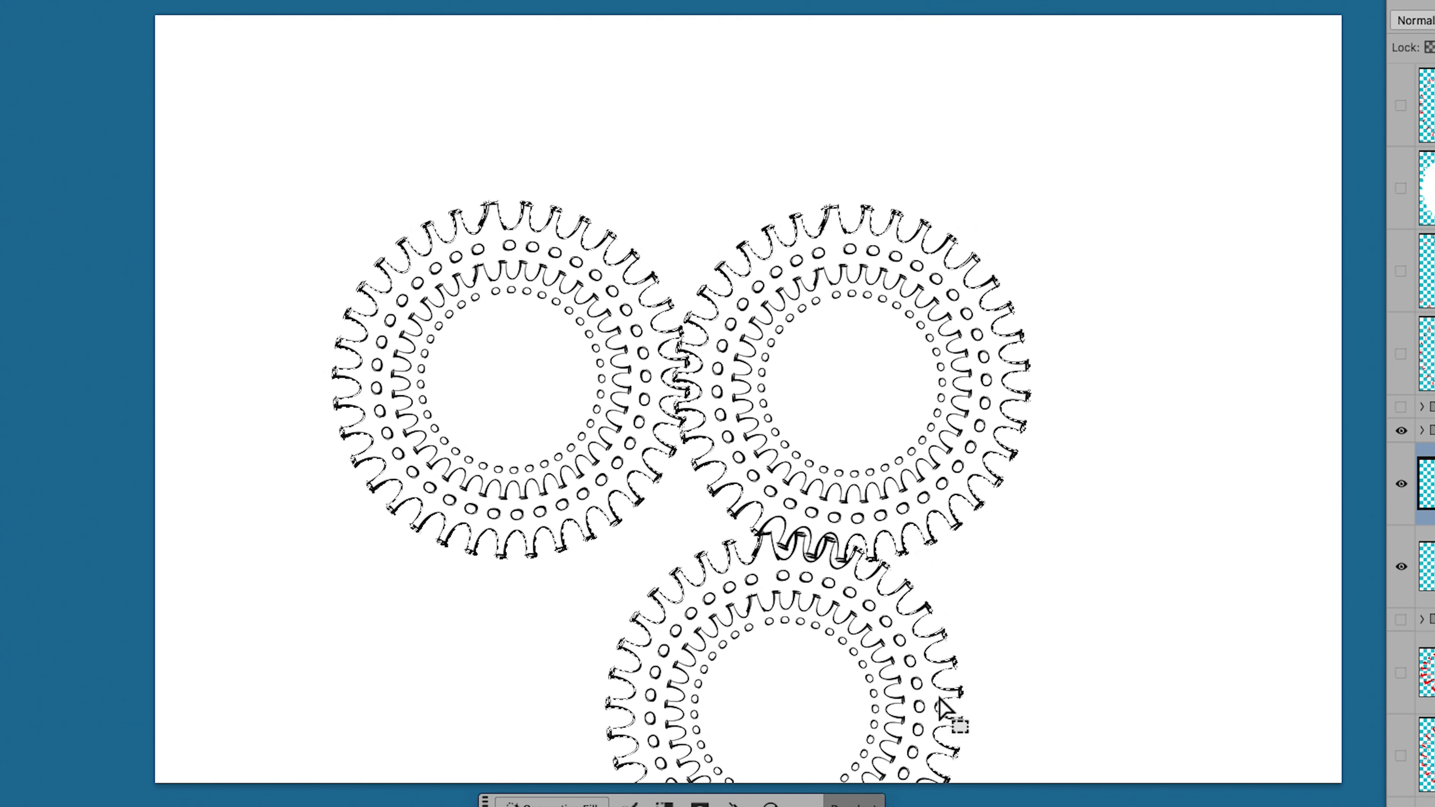
key("alt+BackSpace")
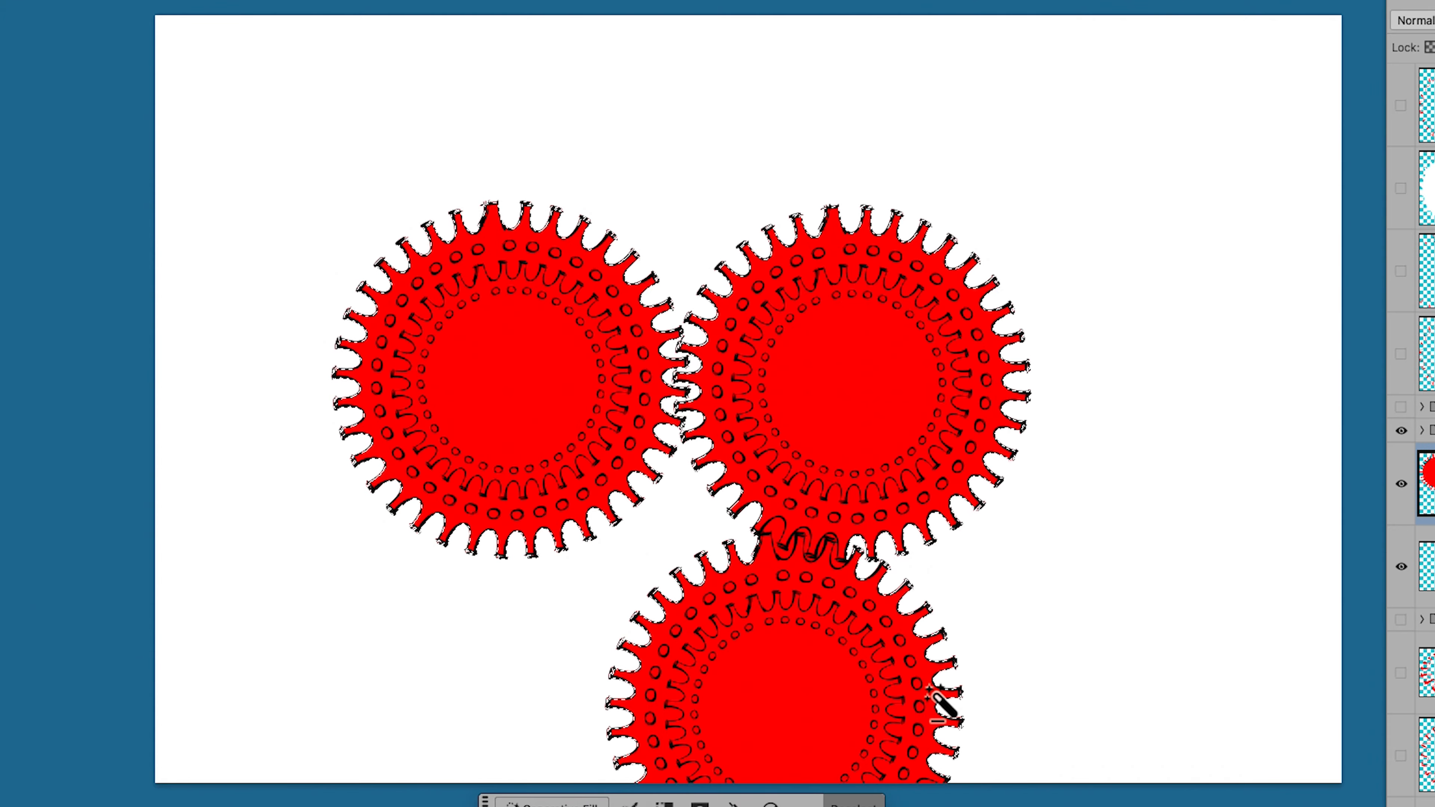
key("super+d")
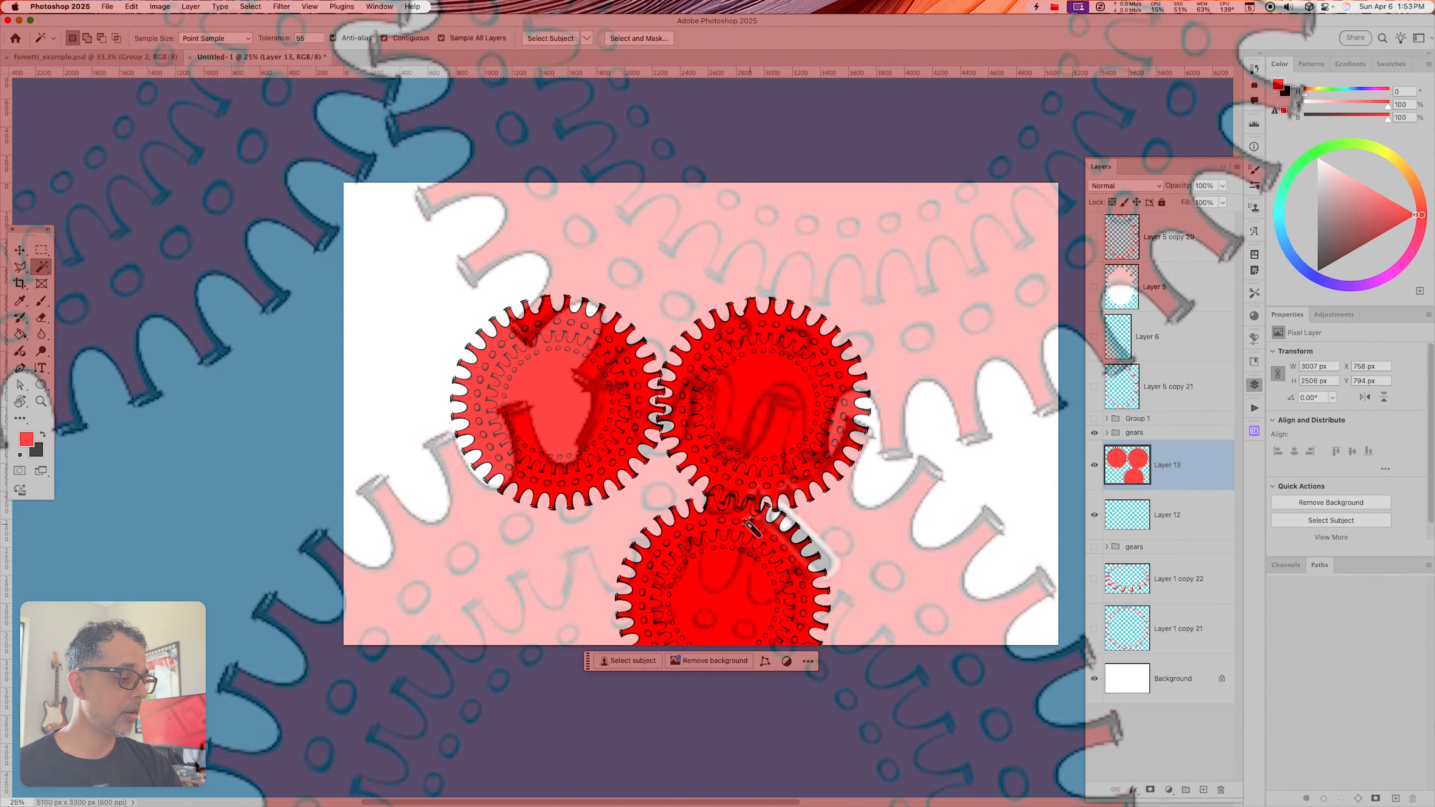
Clear the red fill from three neighbouring round holes near the top of the lower gear
left_click(781, 513, "shift")
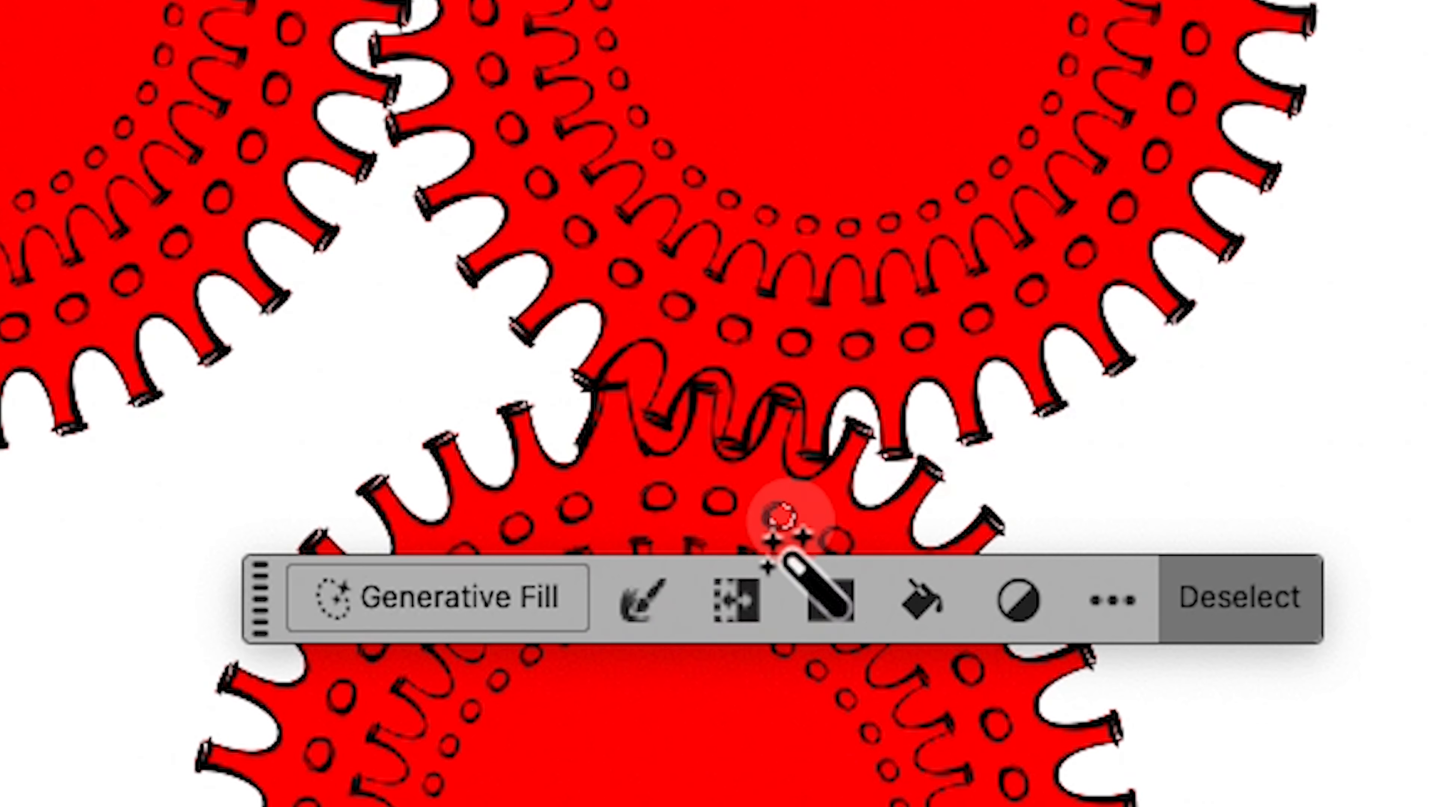
left_click(721, 501, "shift")
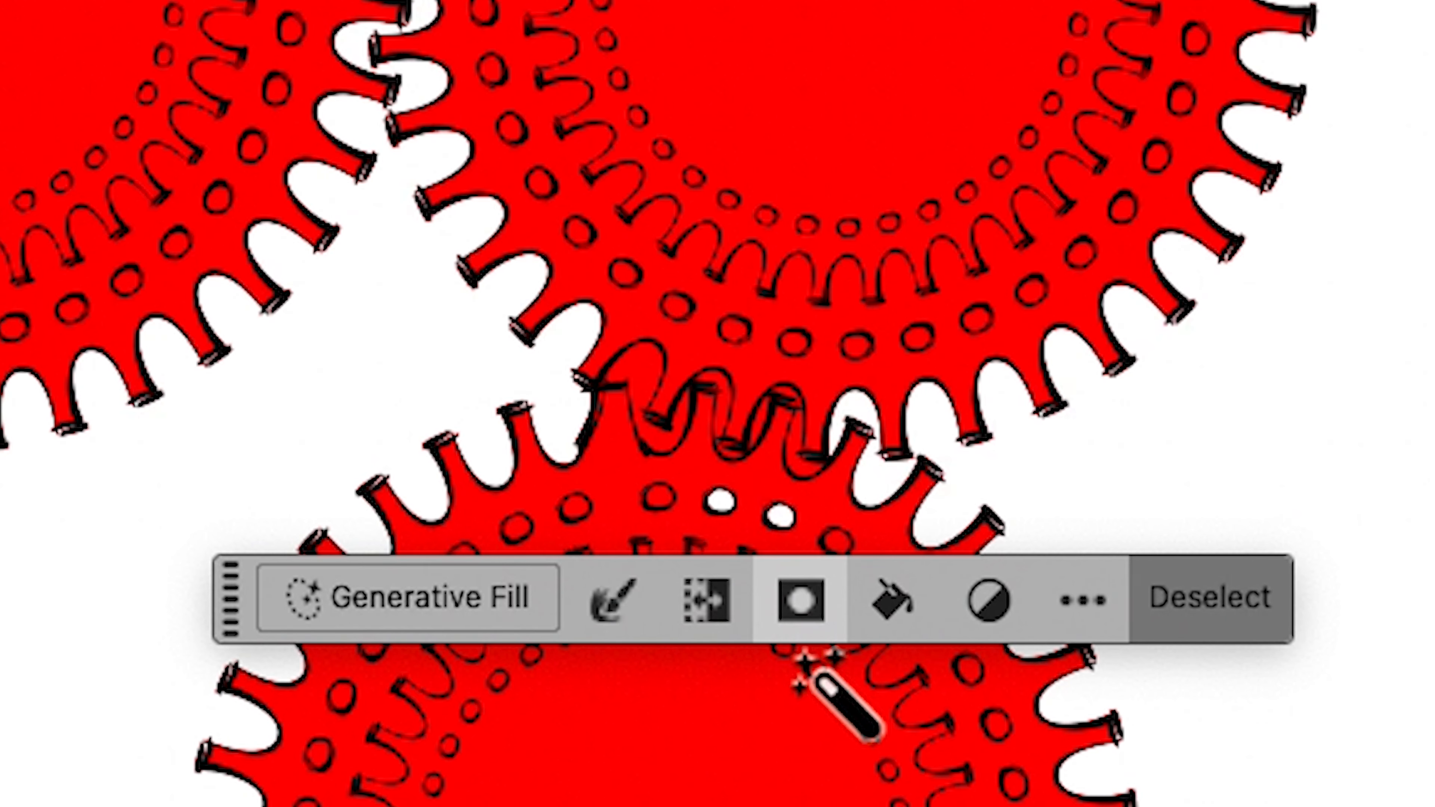
left_click(659, 497, "shift")
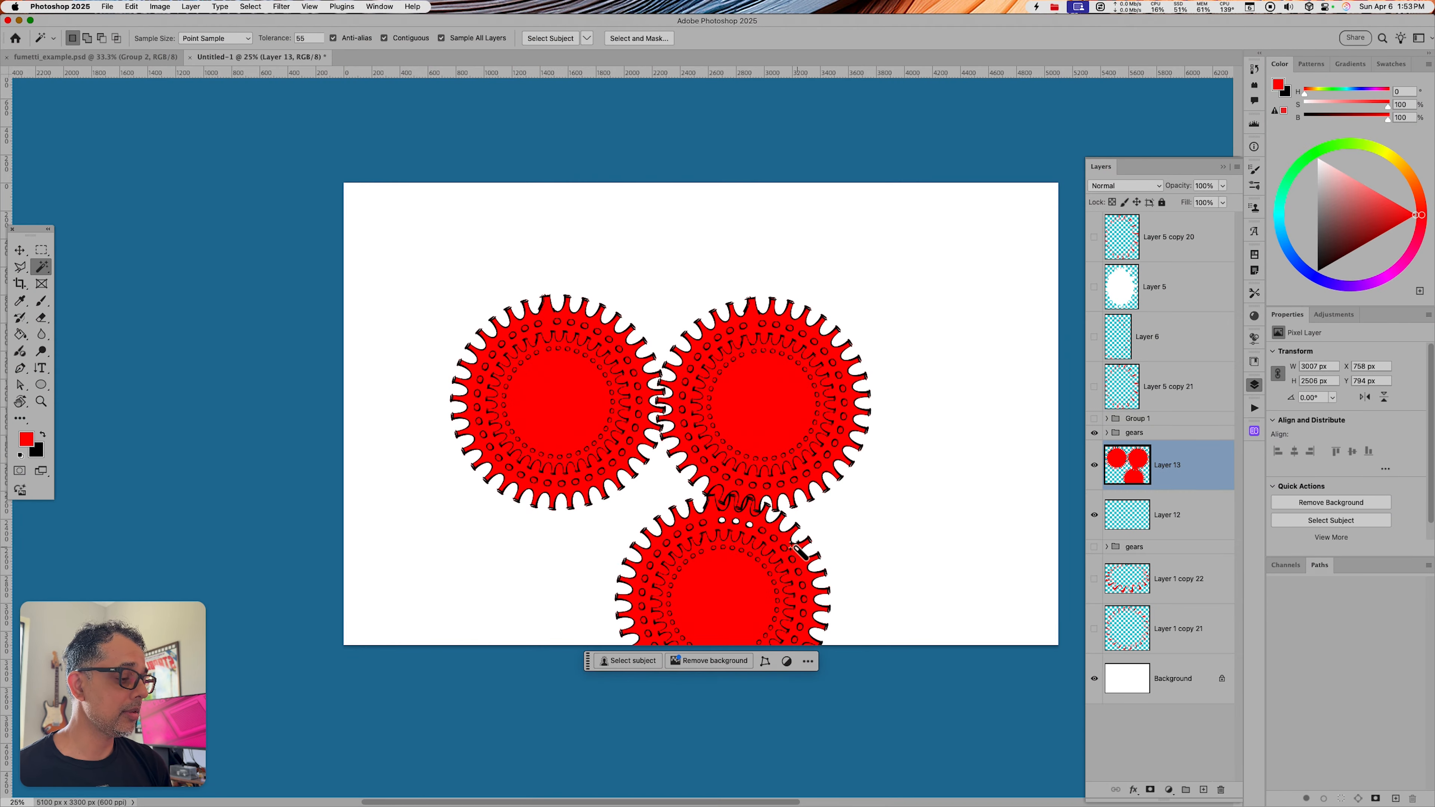
Clear the red fill from the gaps between the meshing teeth of the upper-right and lower gears using the Magic Wand
left_click(712, 491)
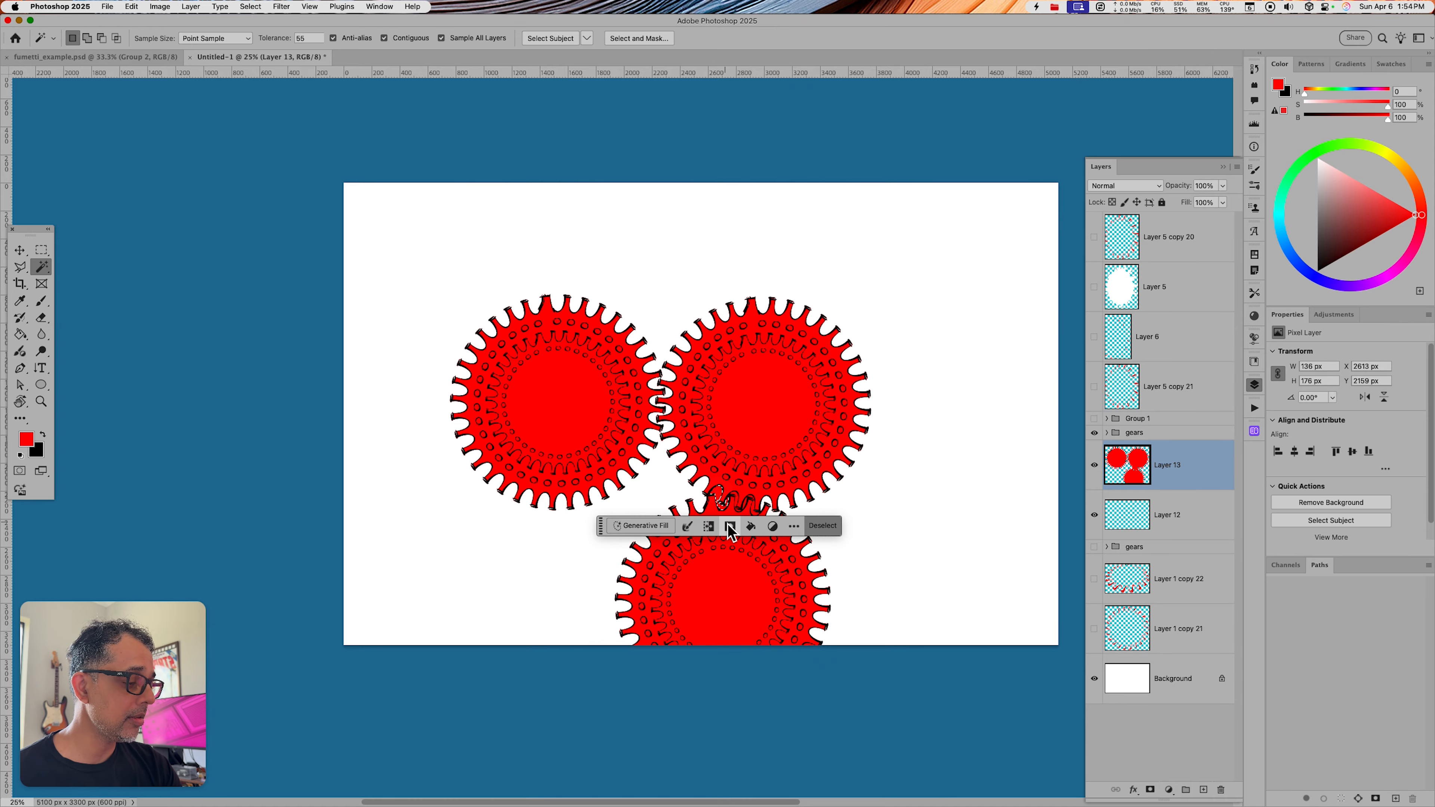
key("Delete")
key("super+d")
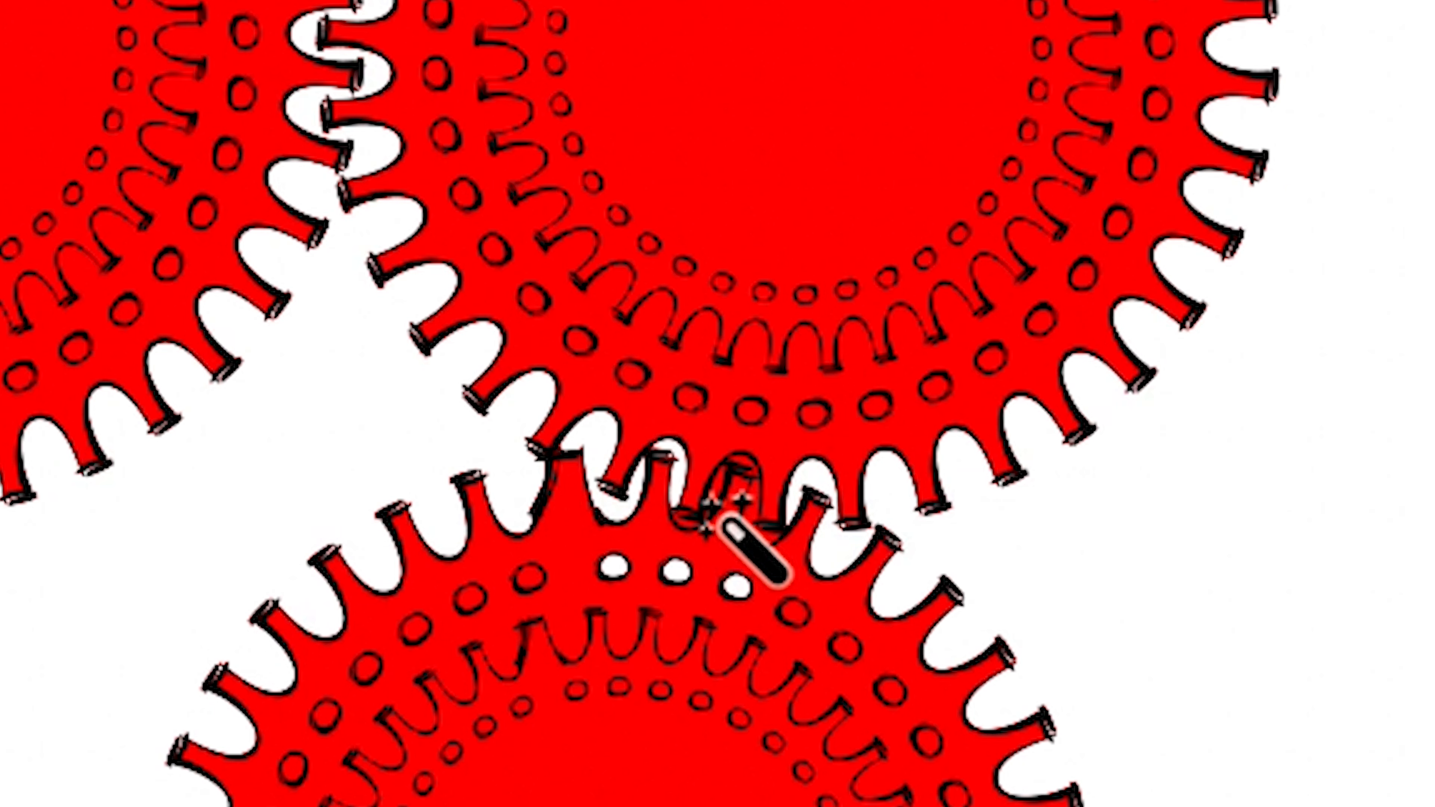
left_click(715, 492)
key("Delete")
key("super+d")
left_click(733, 492)
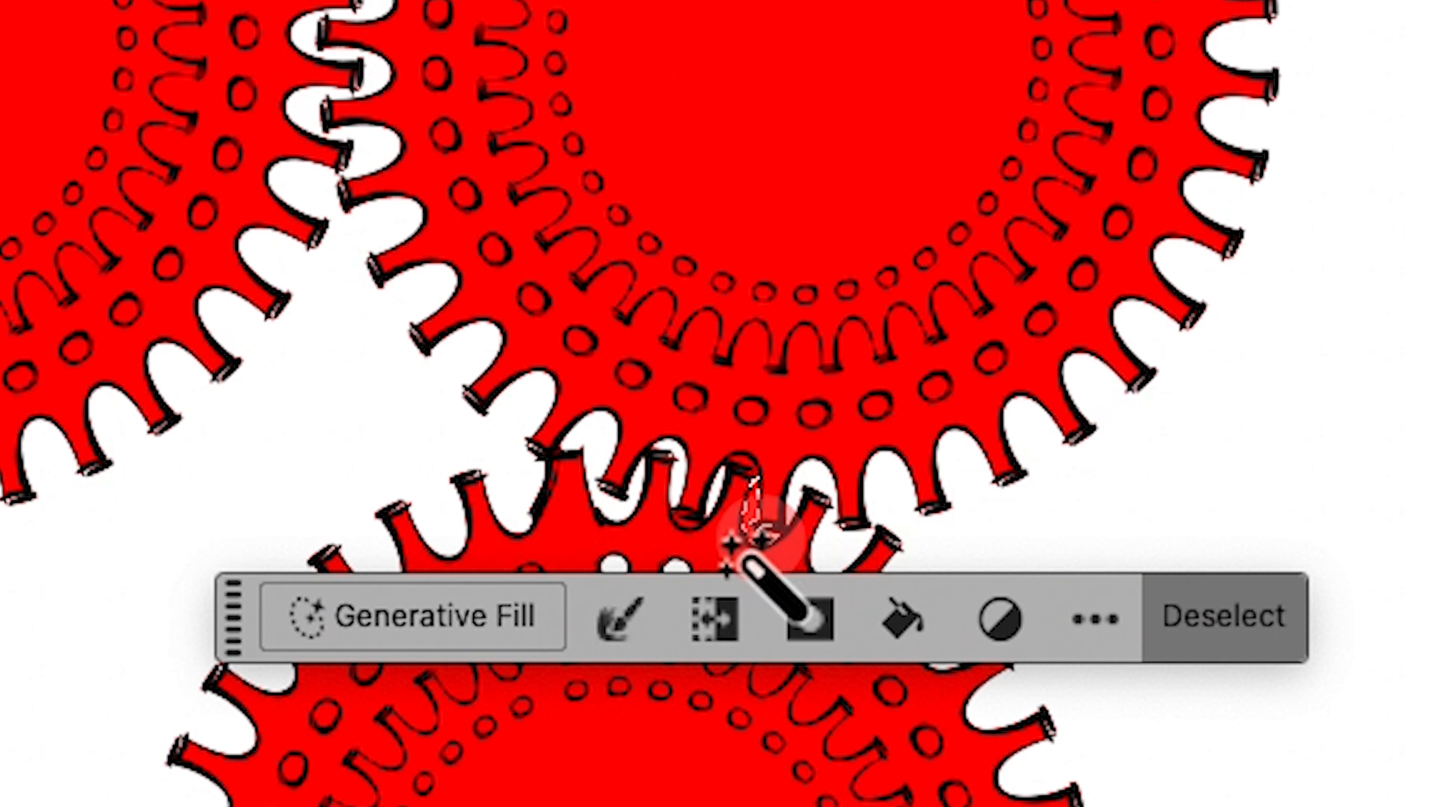
key("Delete")
key("super+d")
left_click(738, 480)
key("Delete")
key("super+d")
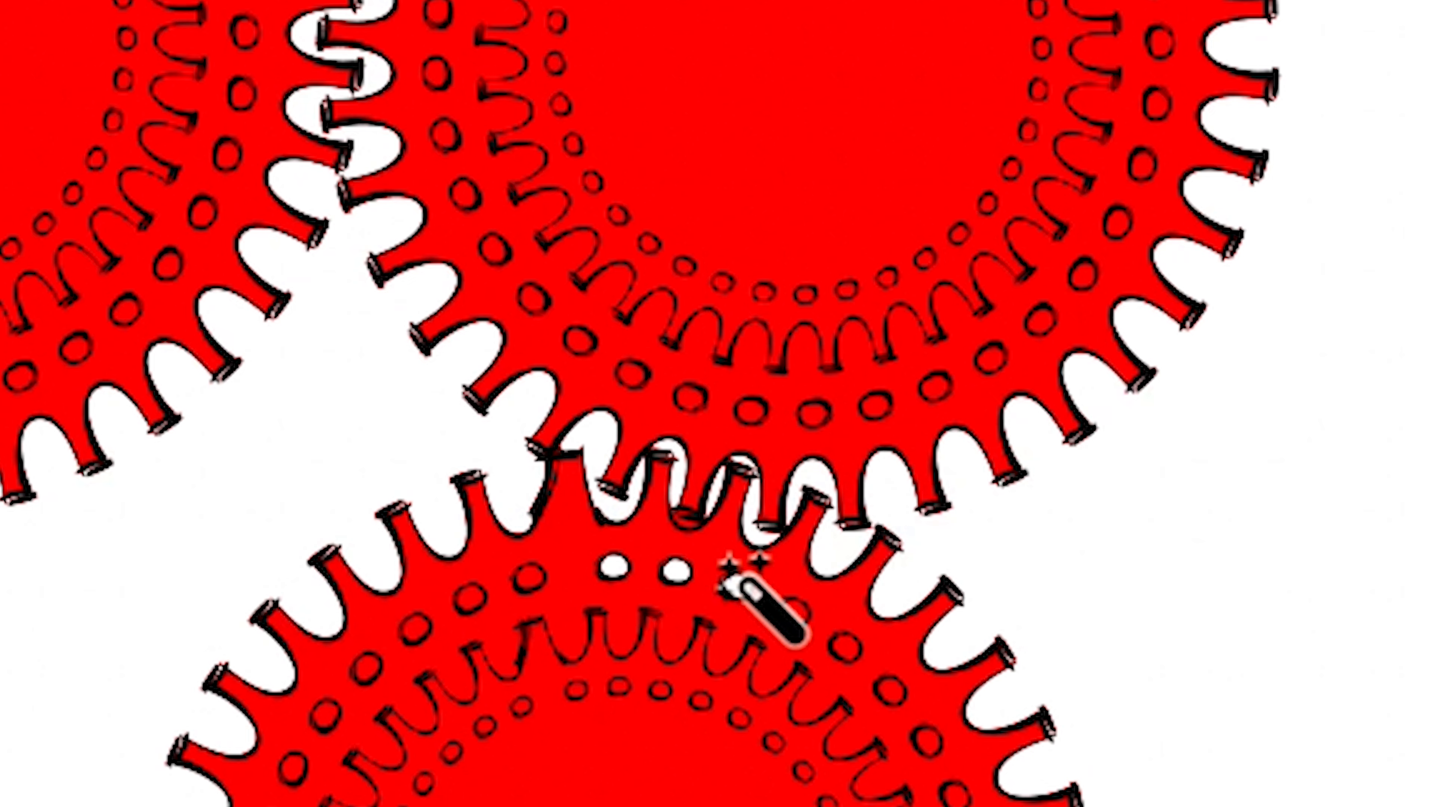
left_click(681, 568)
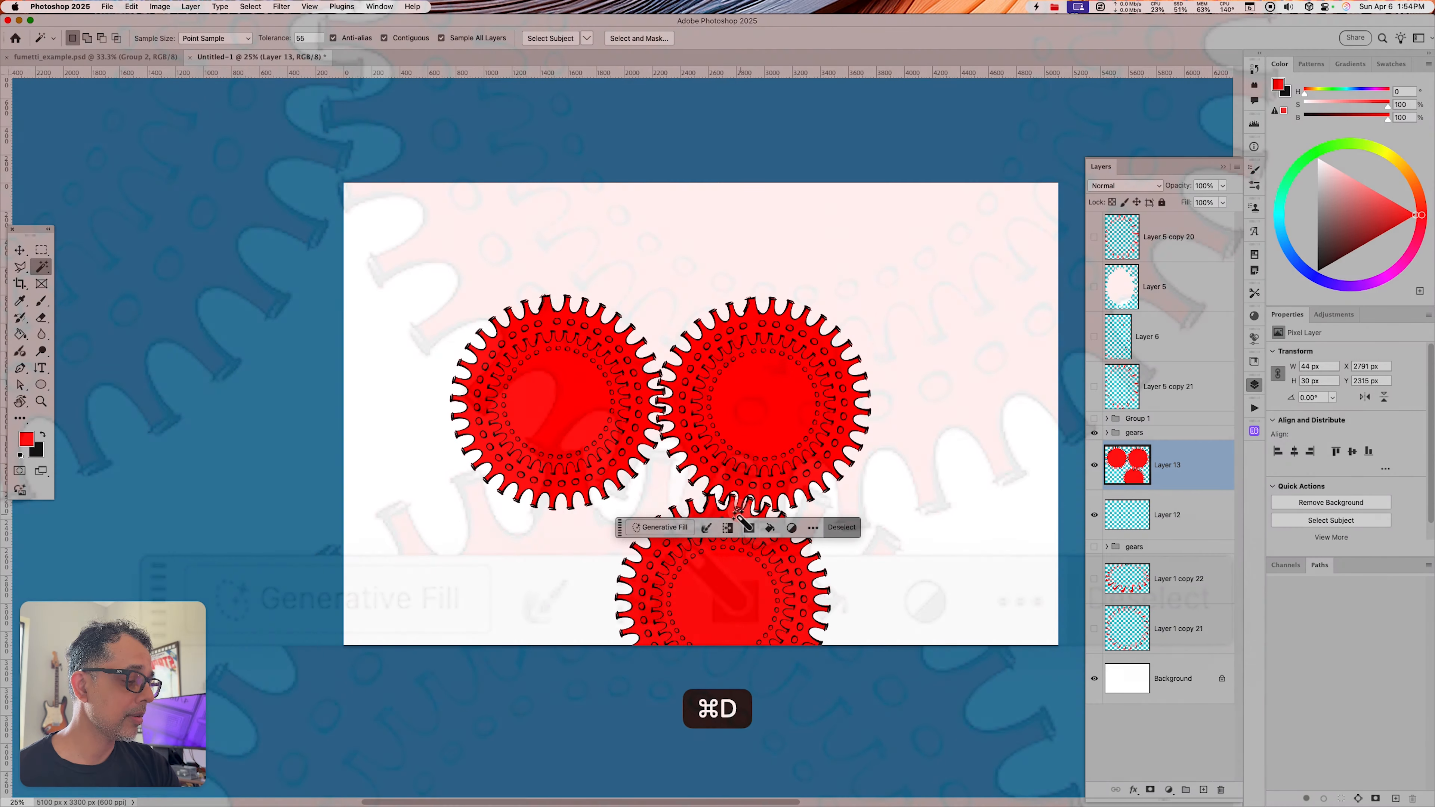
key("super+x")
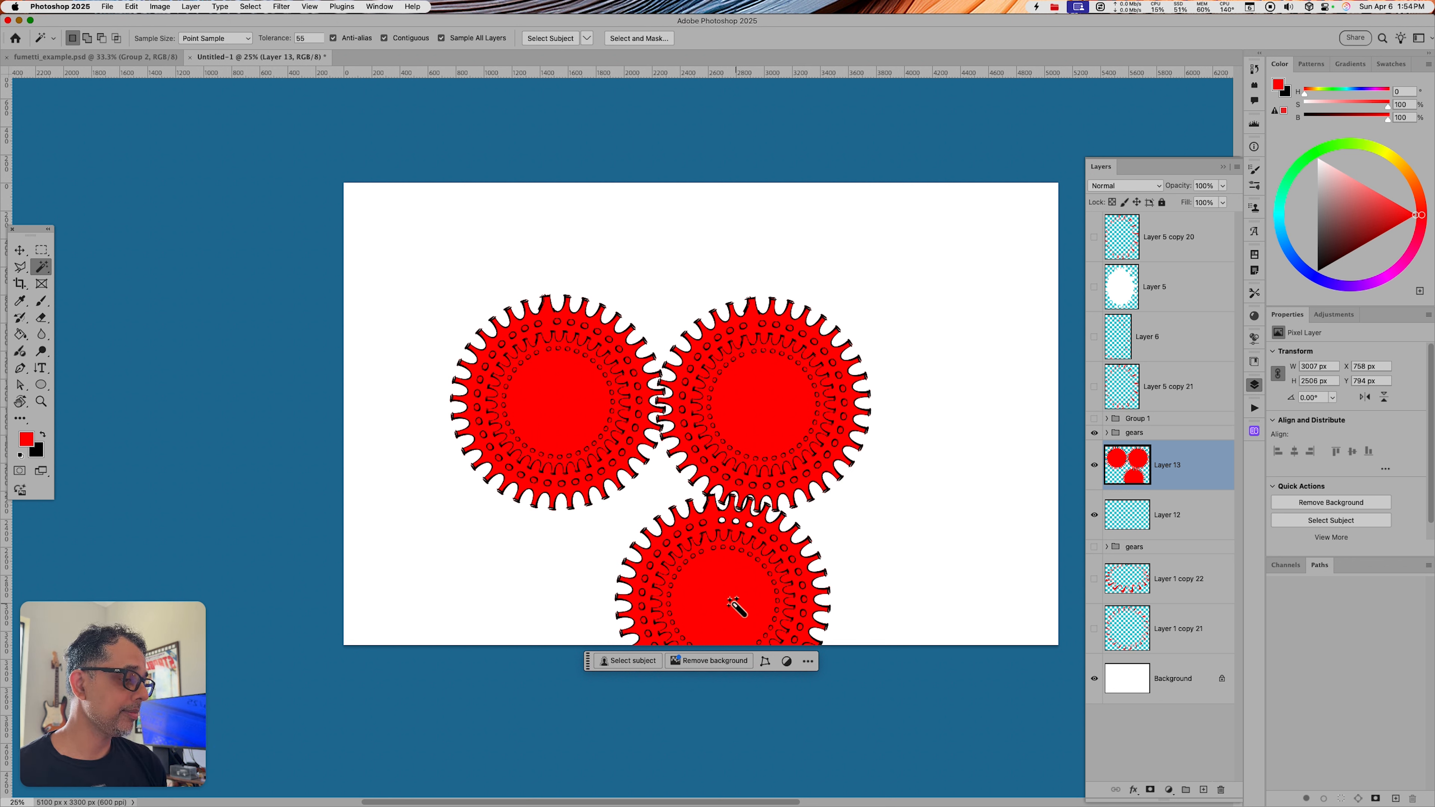
Add a new layer above Layer 12 and brush a red stepped outline from the canvas bottom up to the left gear
left_click(1116, 515)
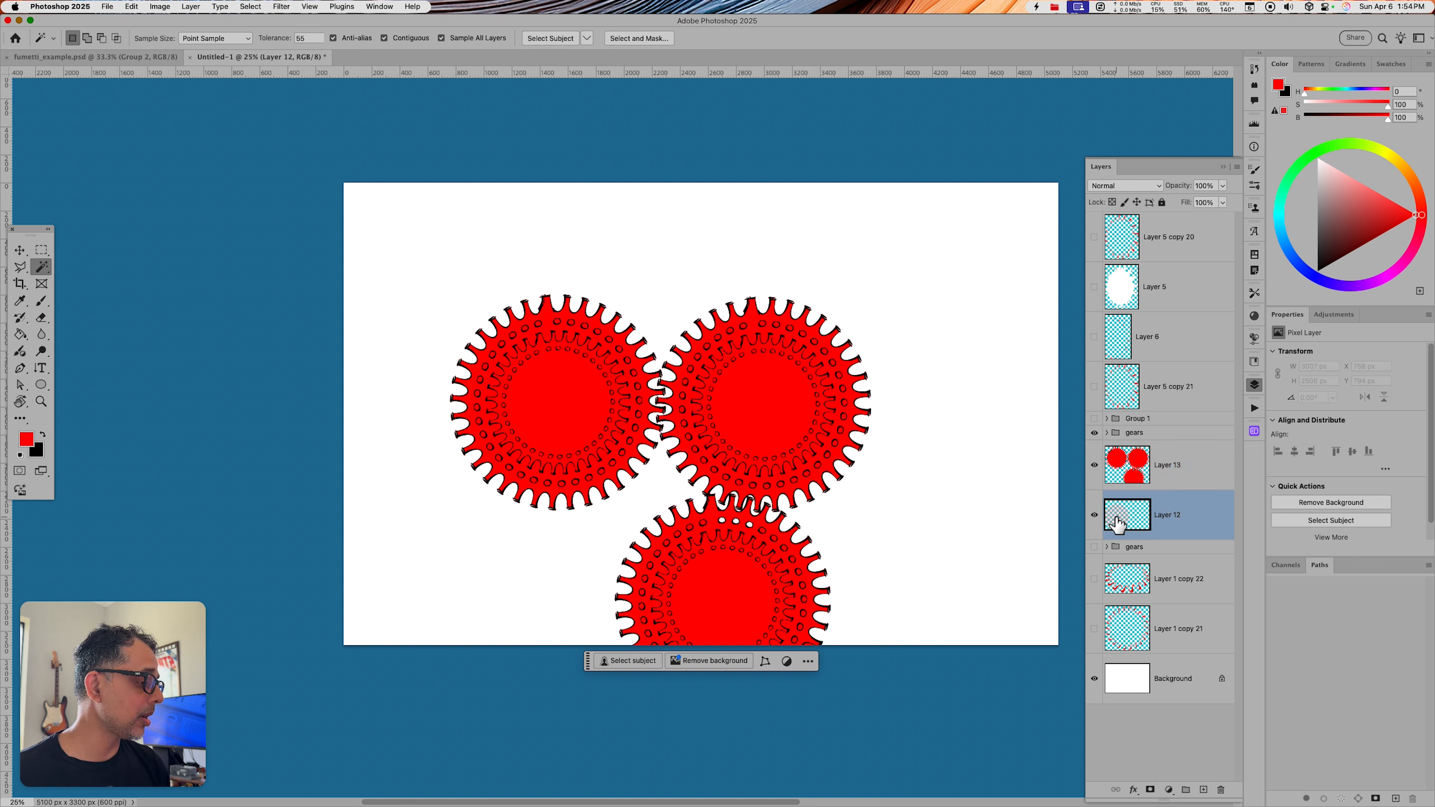
key("alt+shift+super+n")
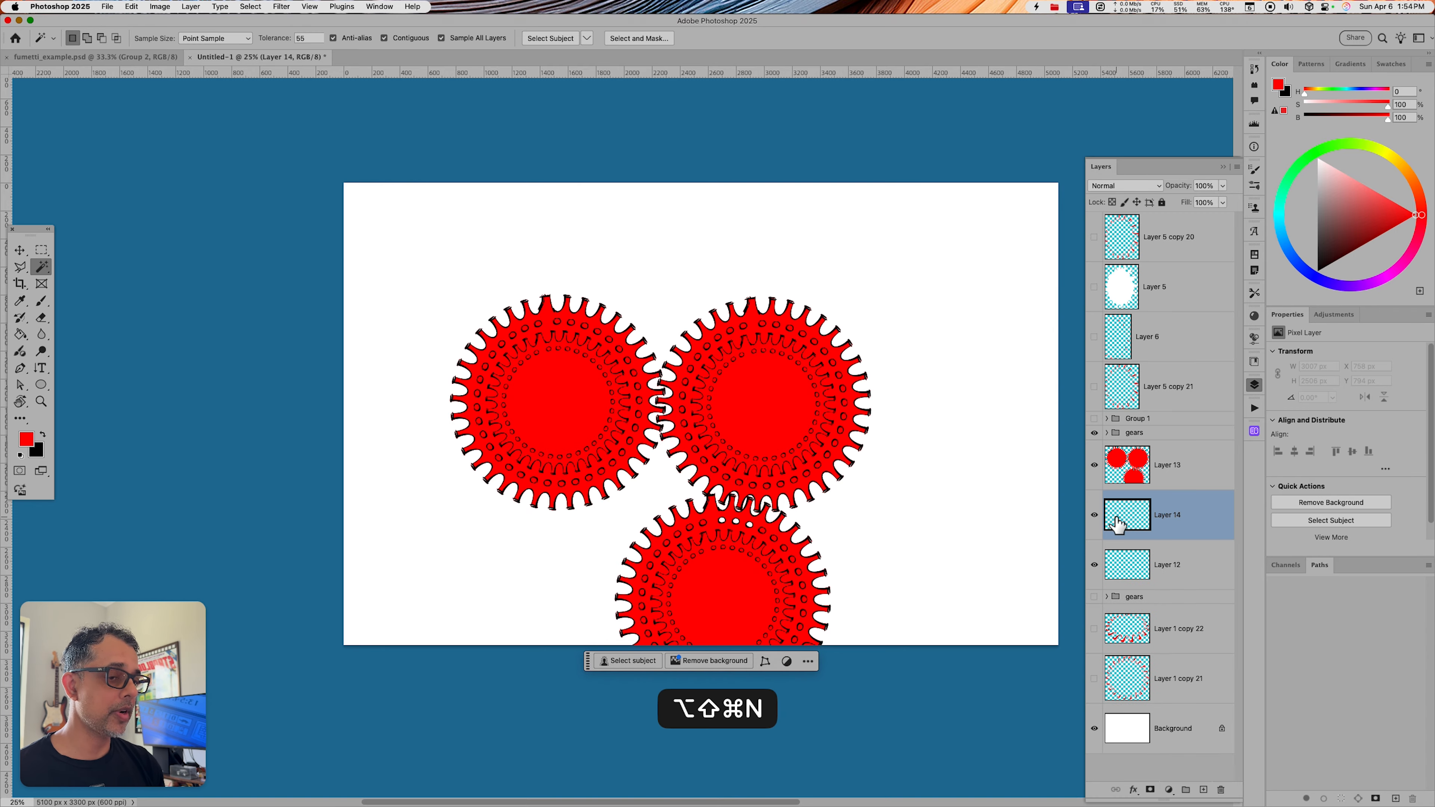
key("b")
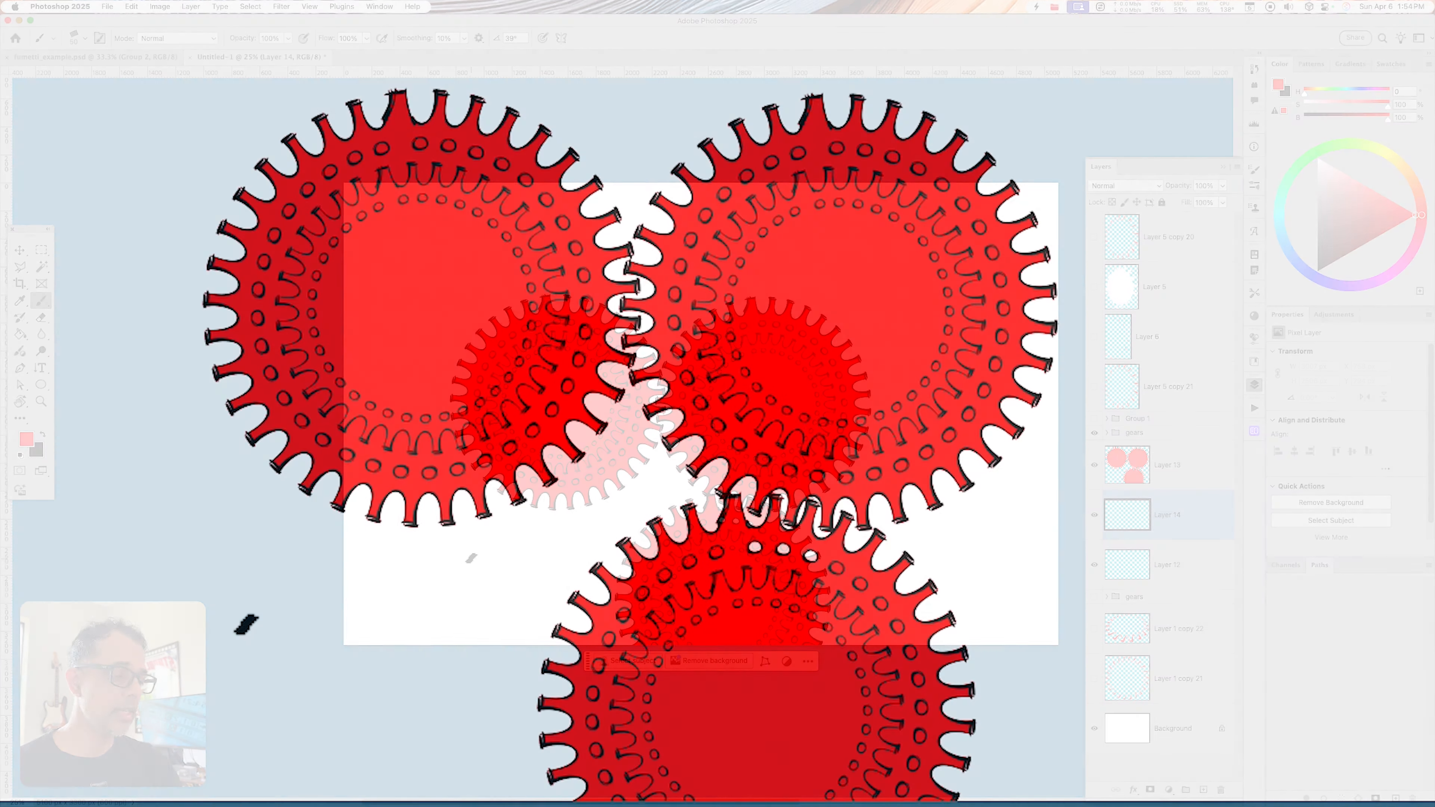
left_click_drag(471, 553, 472, 647)
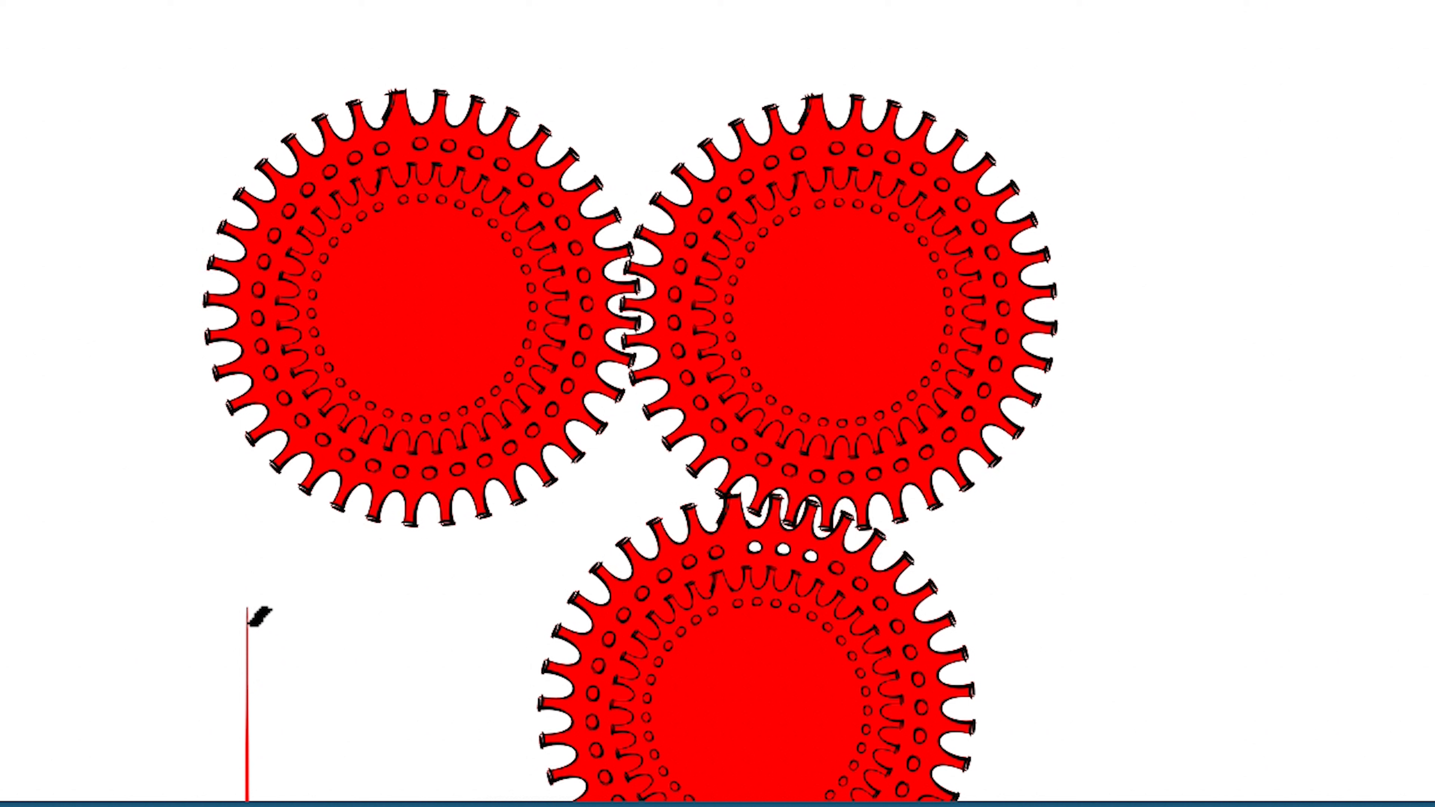
left_click(354, 611, "shift")
left_click(351, 493, "shift")
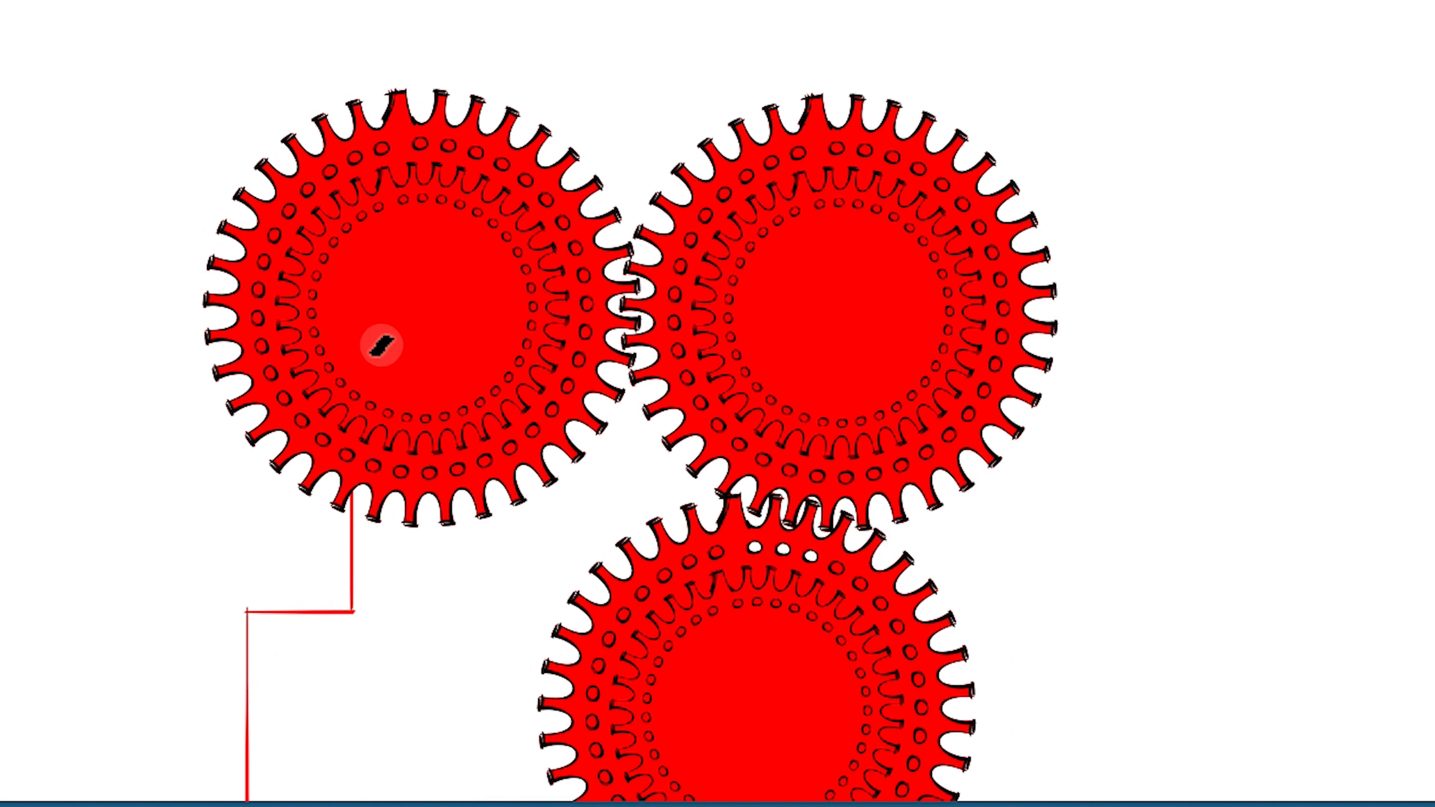
Brush a straight red line across behind both upper gears and continue it in steps down the right side to the canvas bottom
left_click(357, 238)
left_click(1142, 238, "shift")
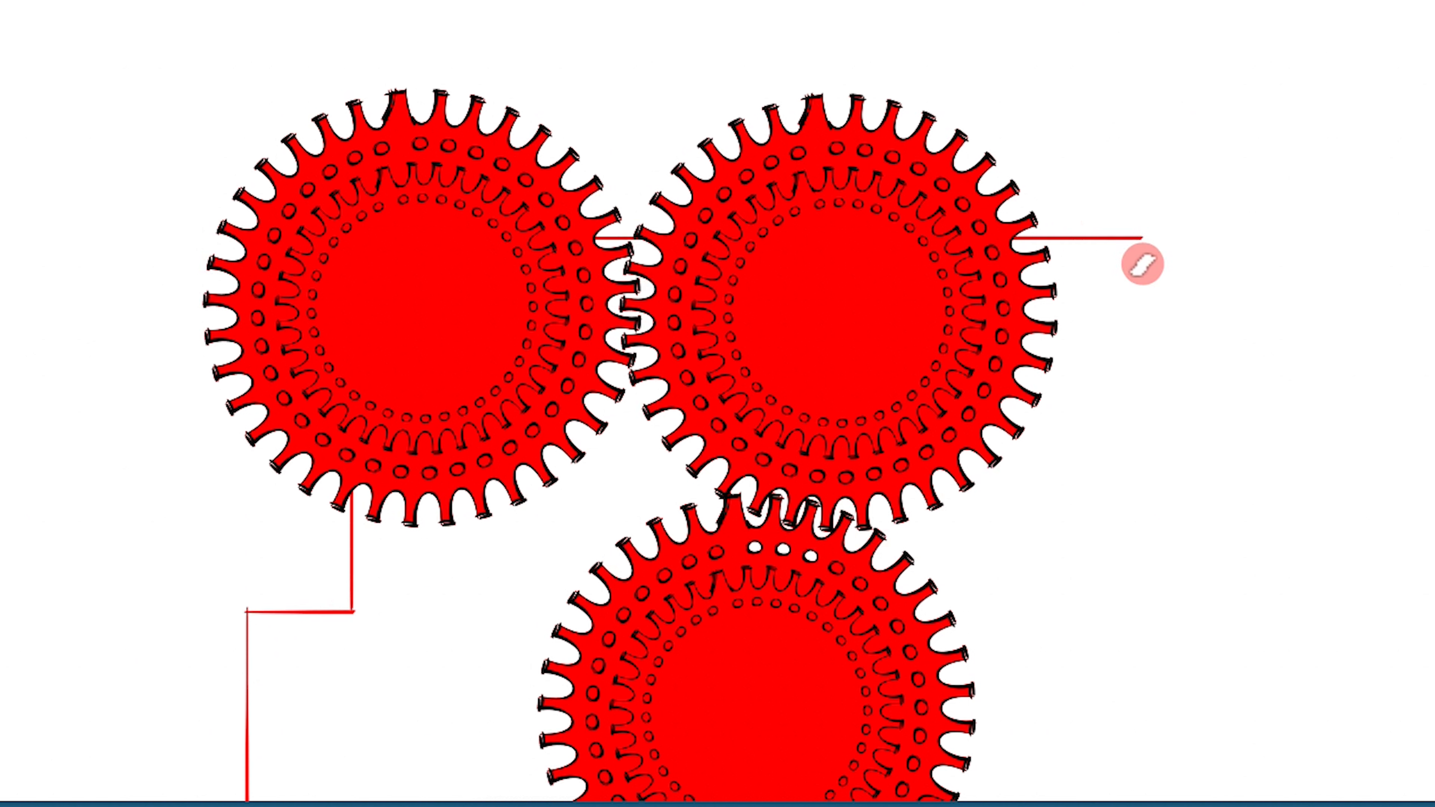
left_click(1142, 517, "shift")
left_click(1142, 591, "shift")
left_click(1258, 590, "shift")
left_click_drag(1259, 615, 1258, 800)
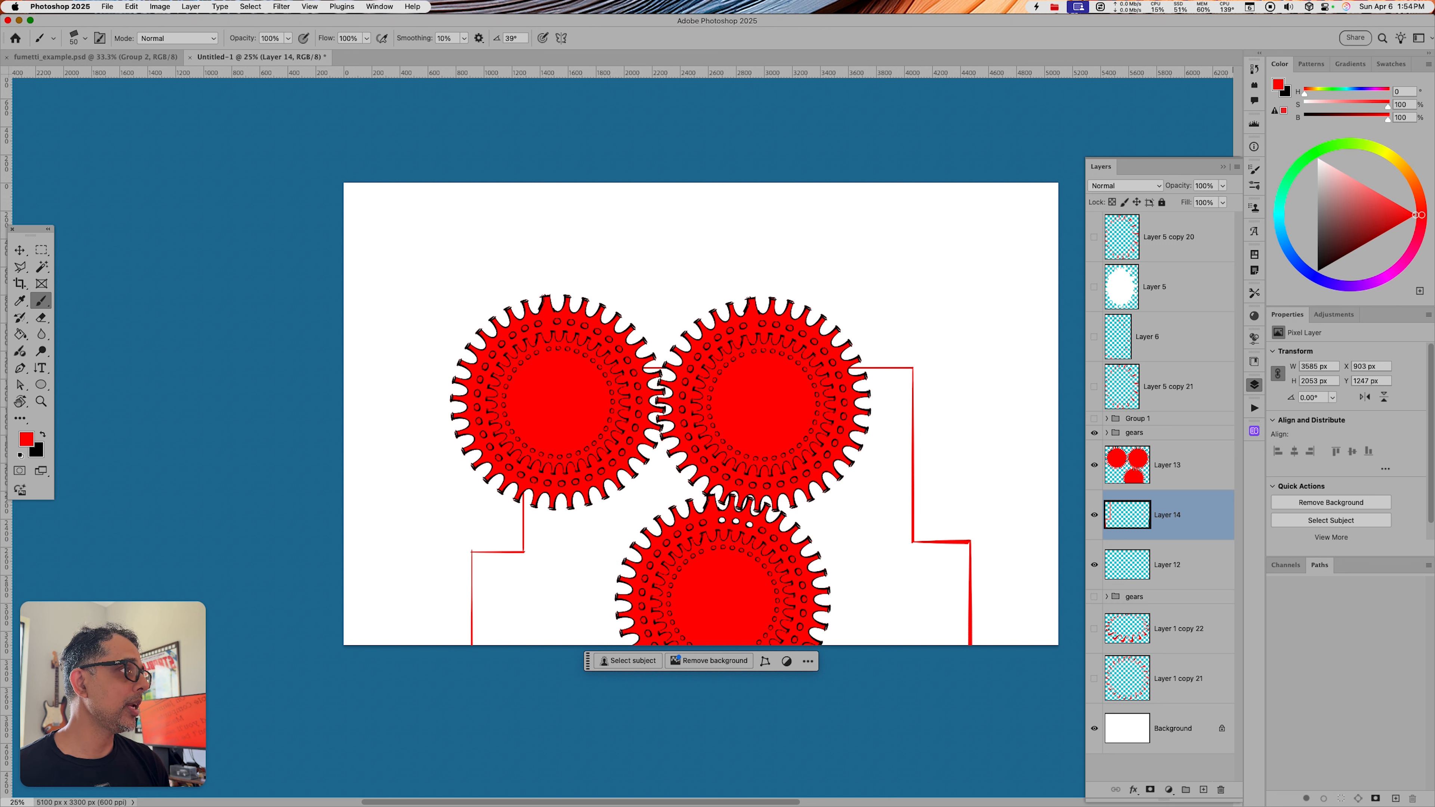
Place the Unsplash photo of rusty machinery gears at its default size and move its layer above the visible gears group
key("super+Tab")
left_click_drag(987, 105, 623, 378)
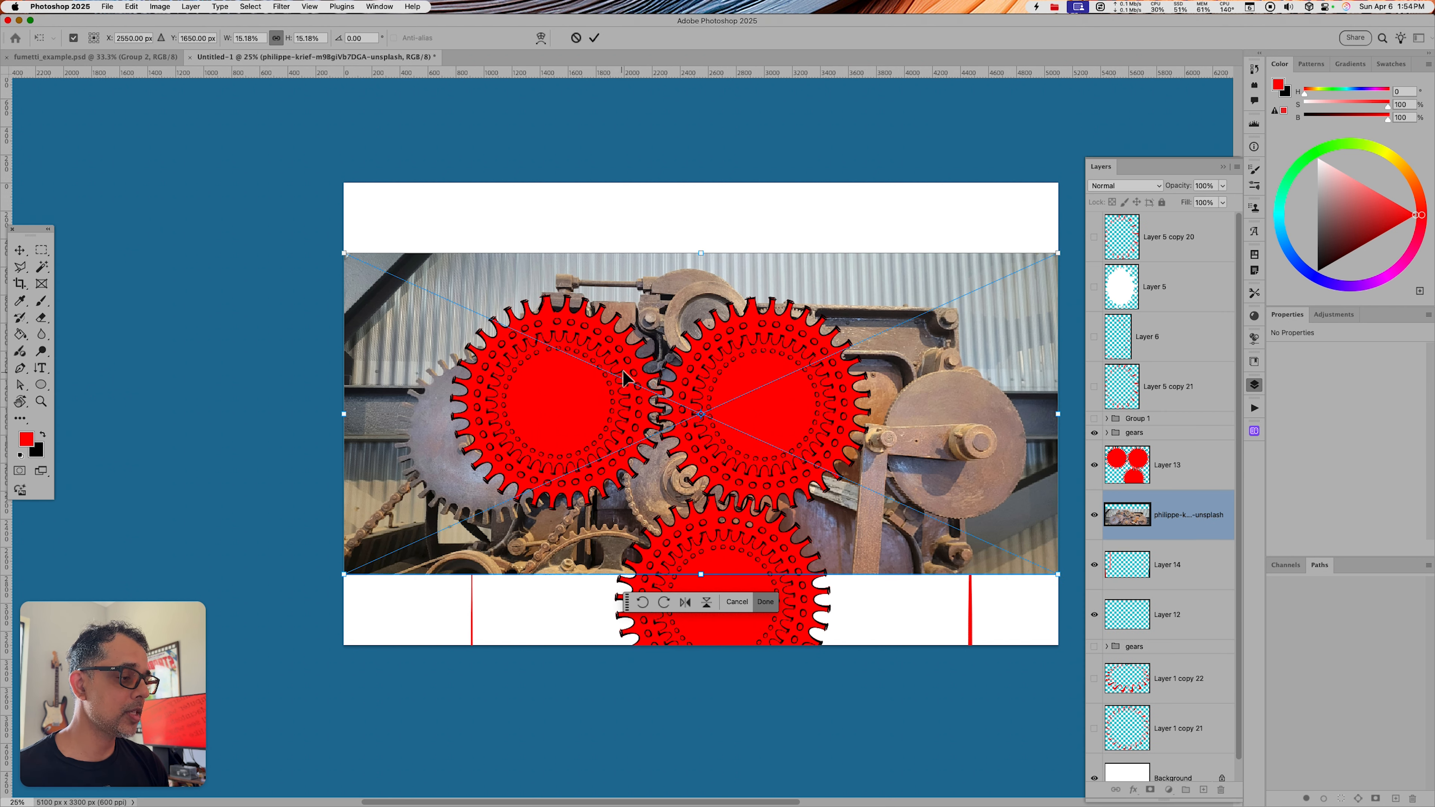
key("Return")
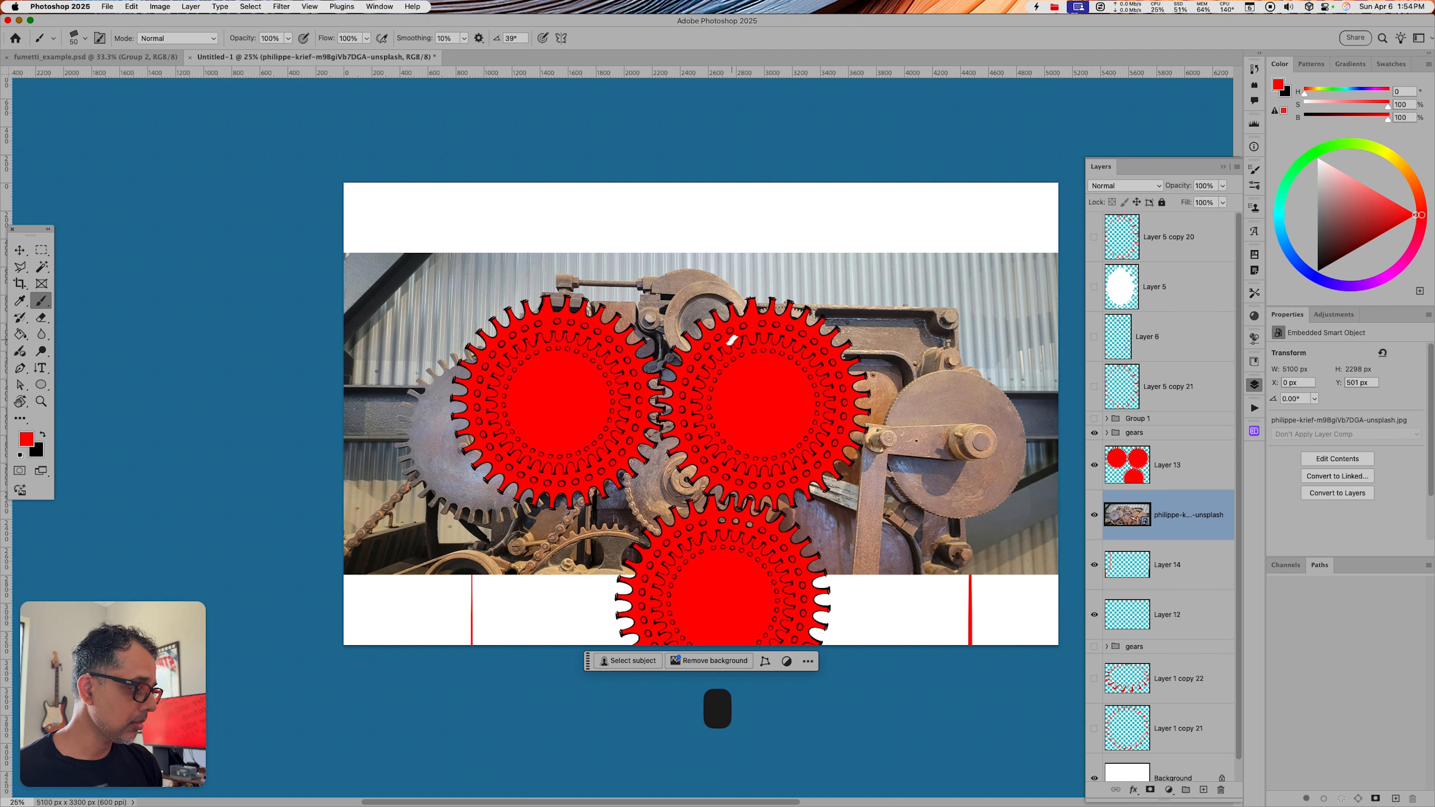
key("super+bracketright")
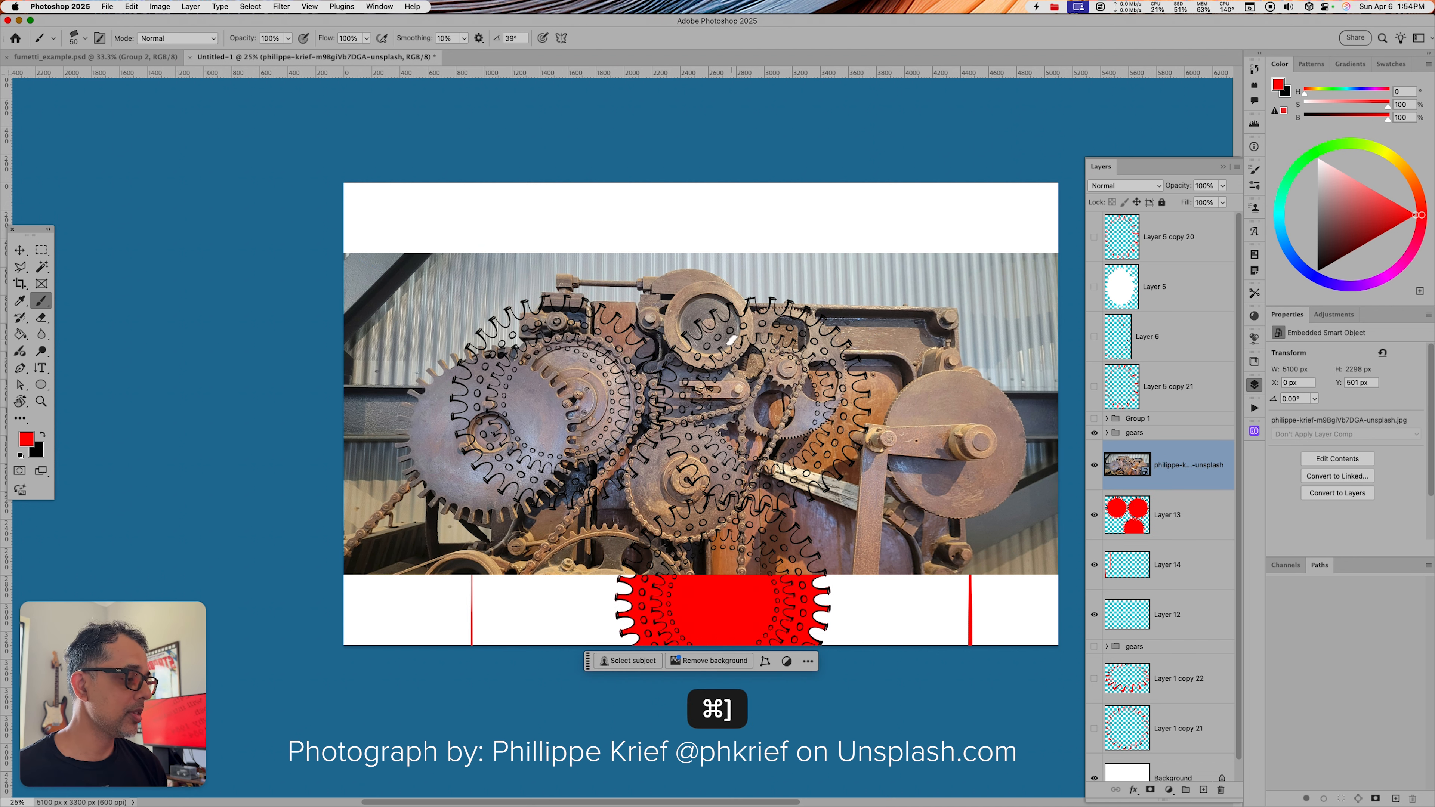
key("super+bracketright")
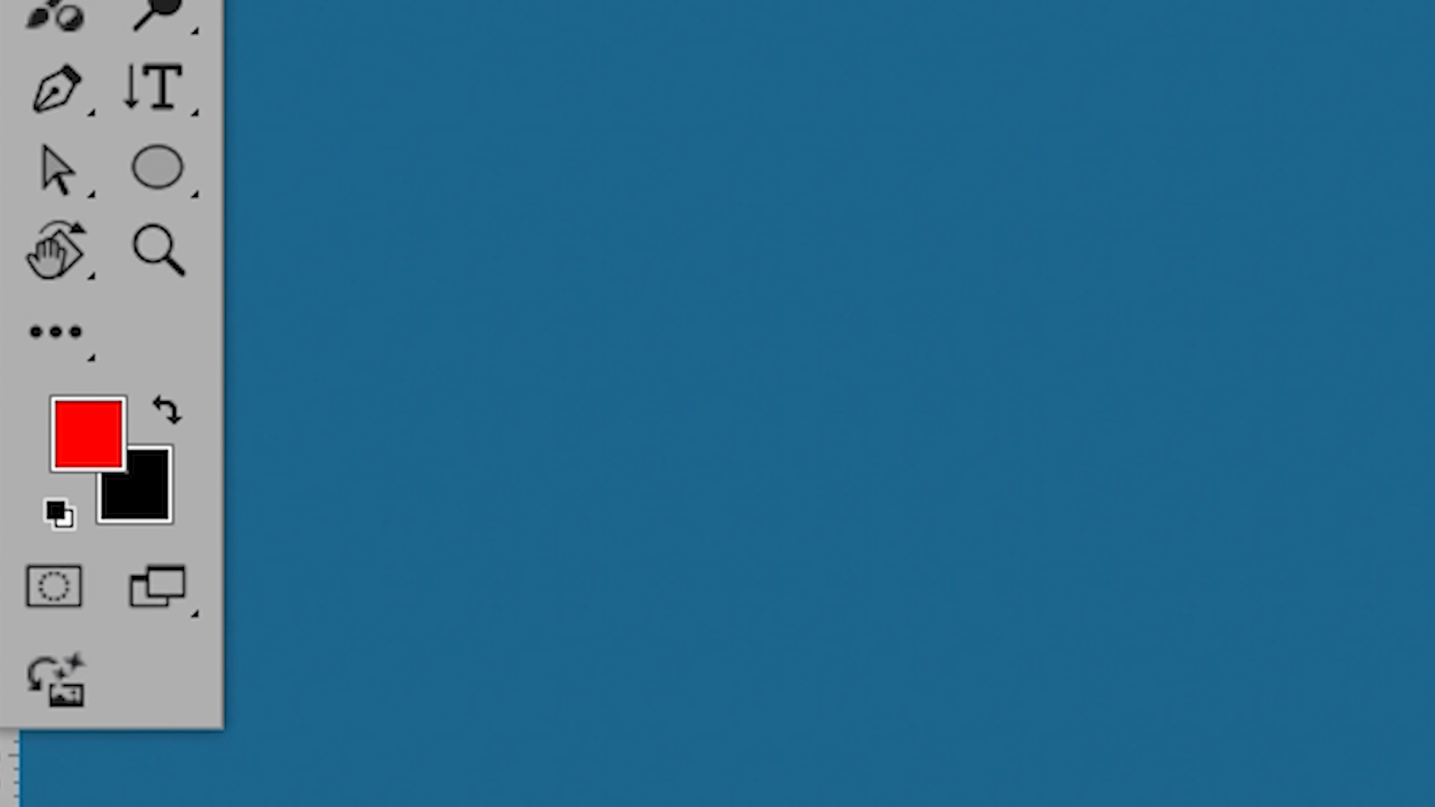
Reset the colours to default black and white and open the Filter Gallery on the photo with the Sketch Stamp filter
key("d")
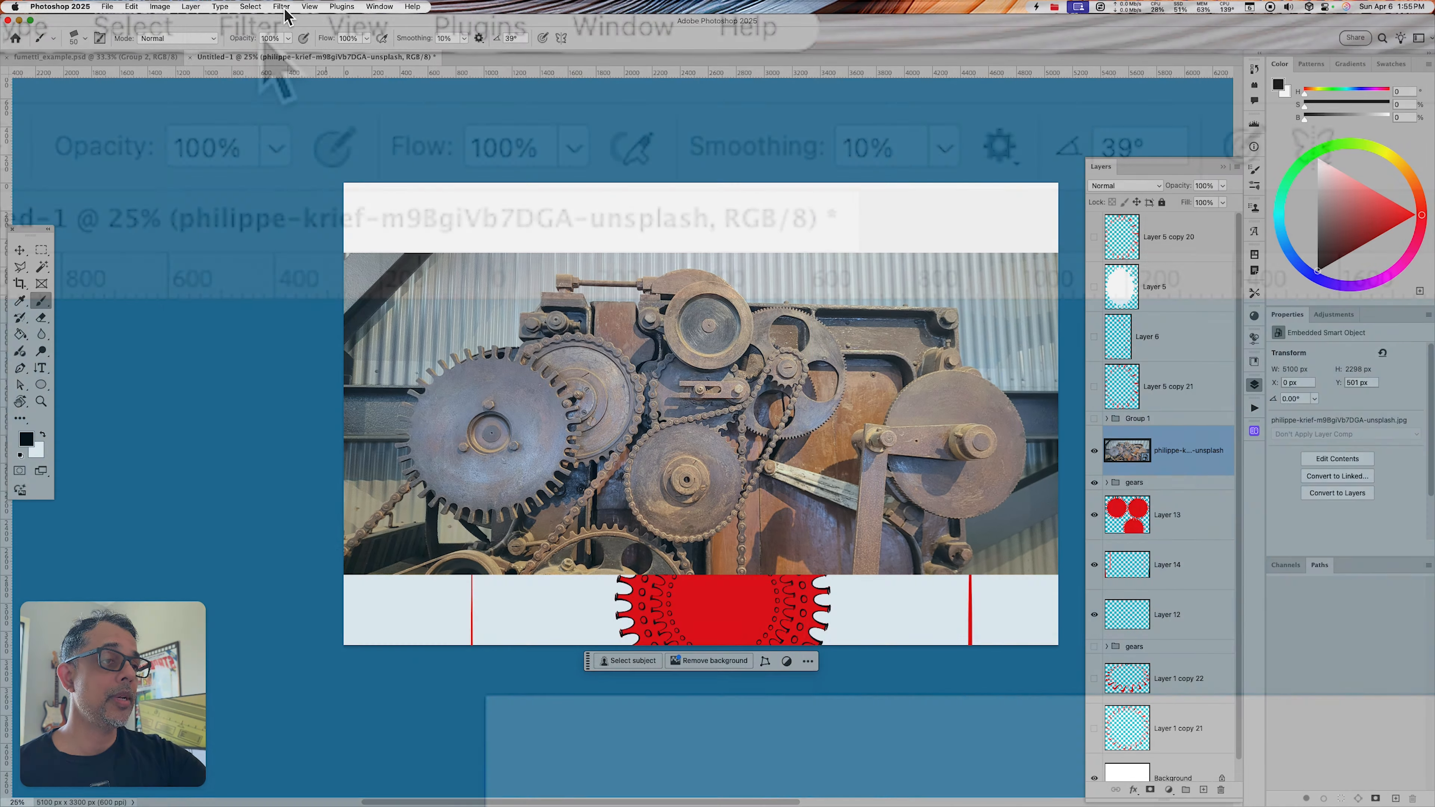
left_click(283, 7)
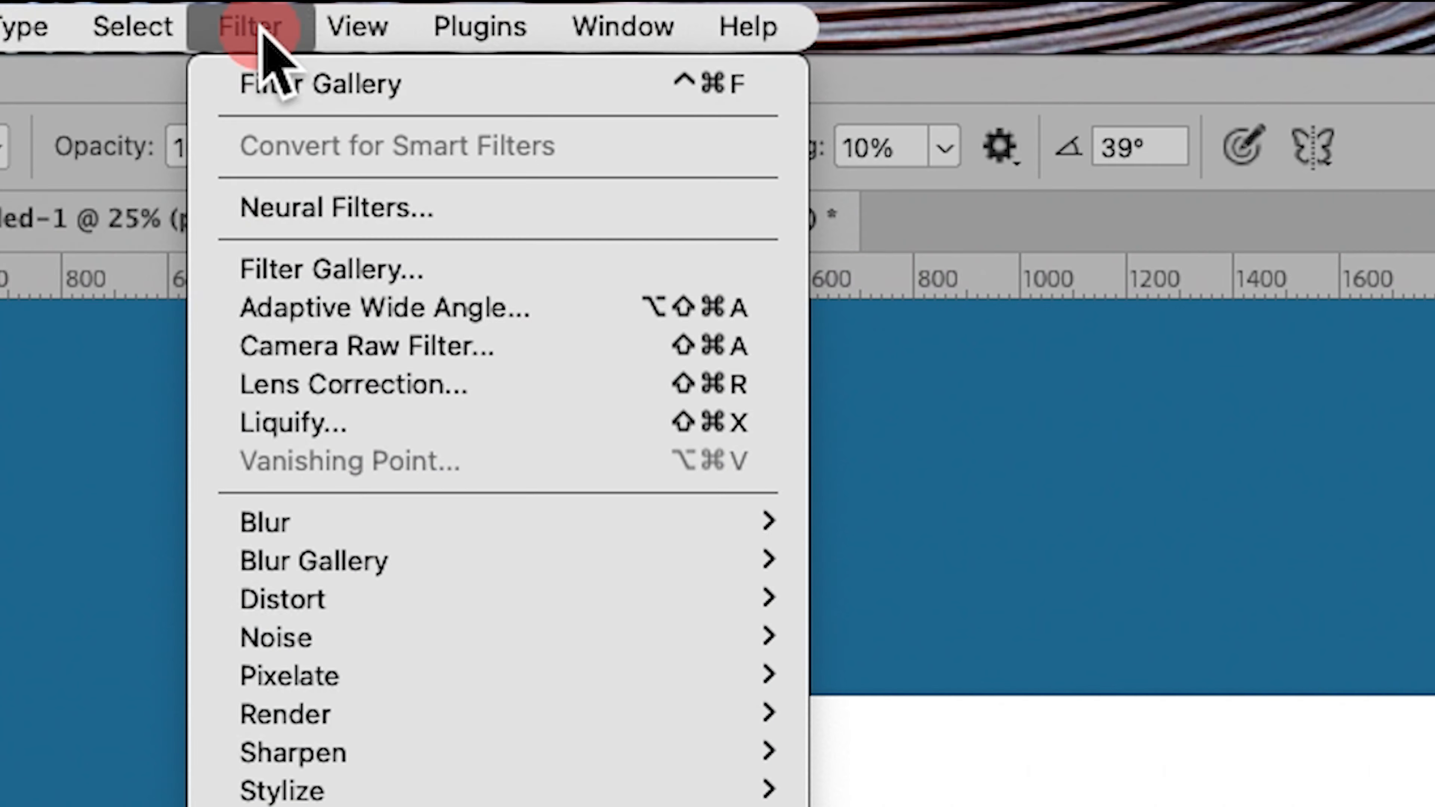
left_click(378, 266)
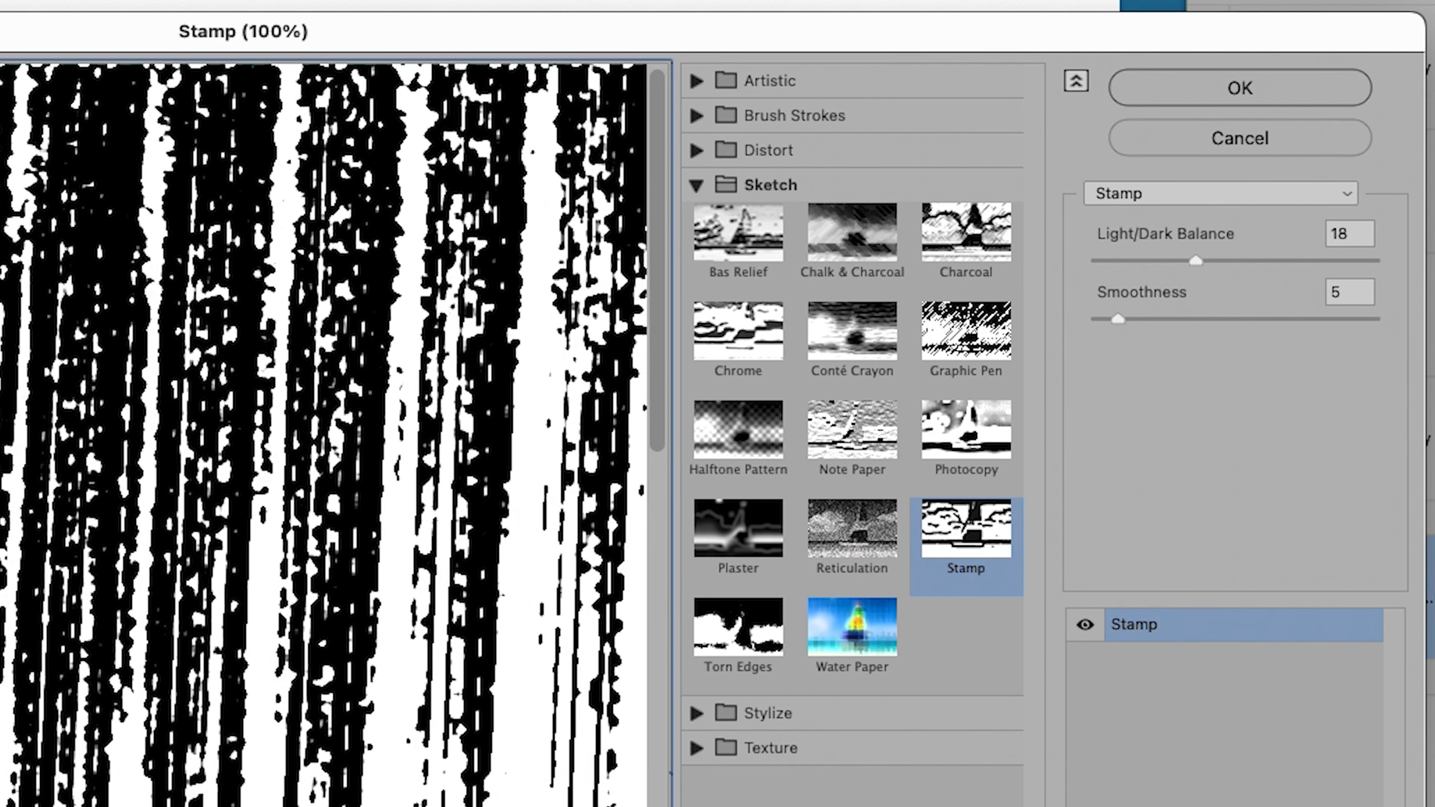
left_click(751, 186)
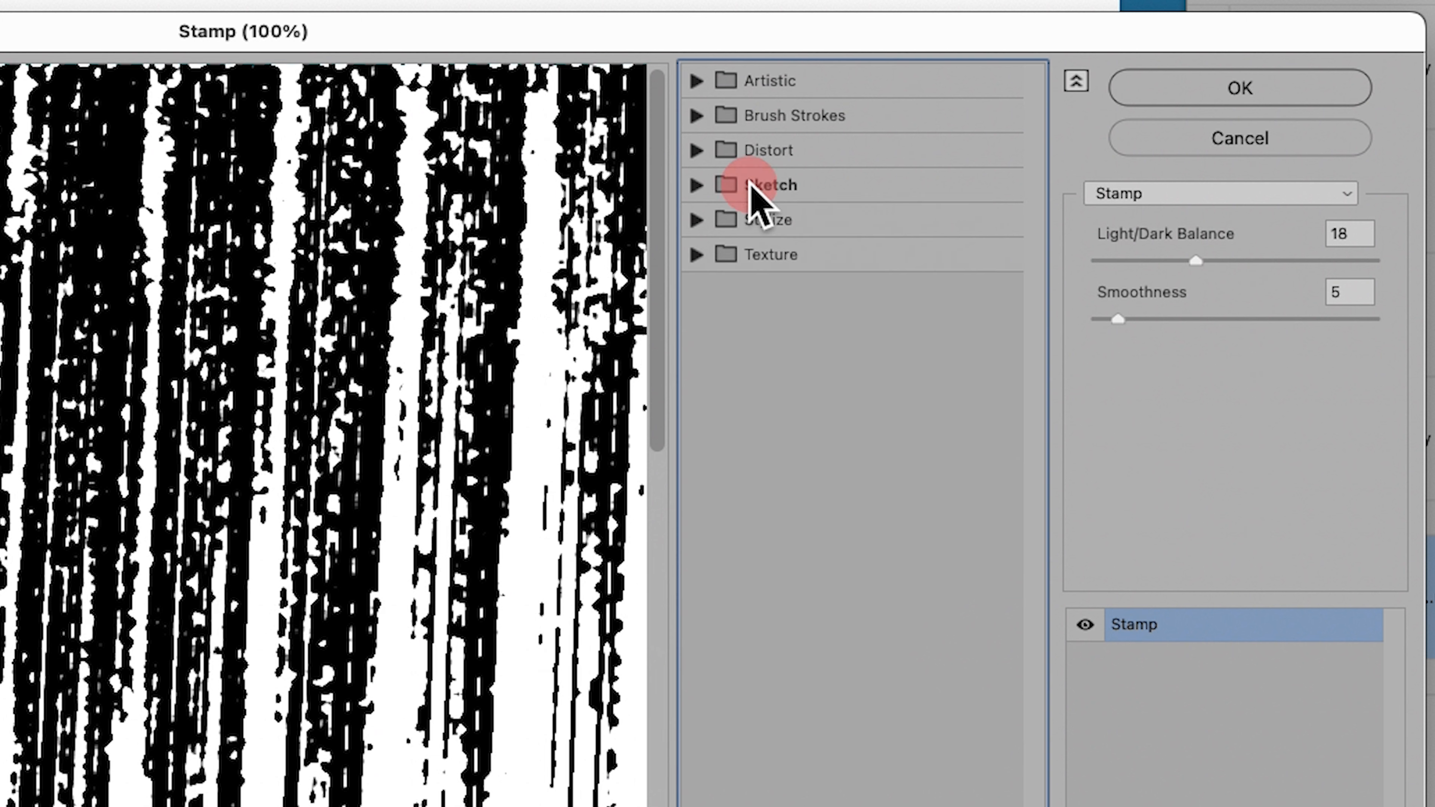
left_click(706, 188)
left_click(968, 553)
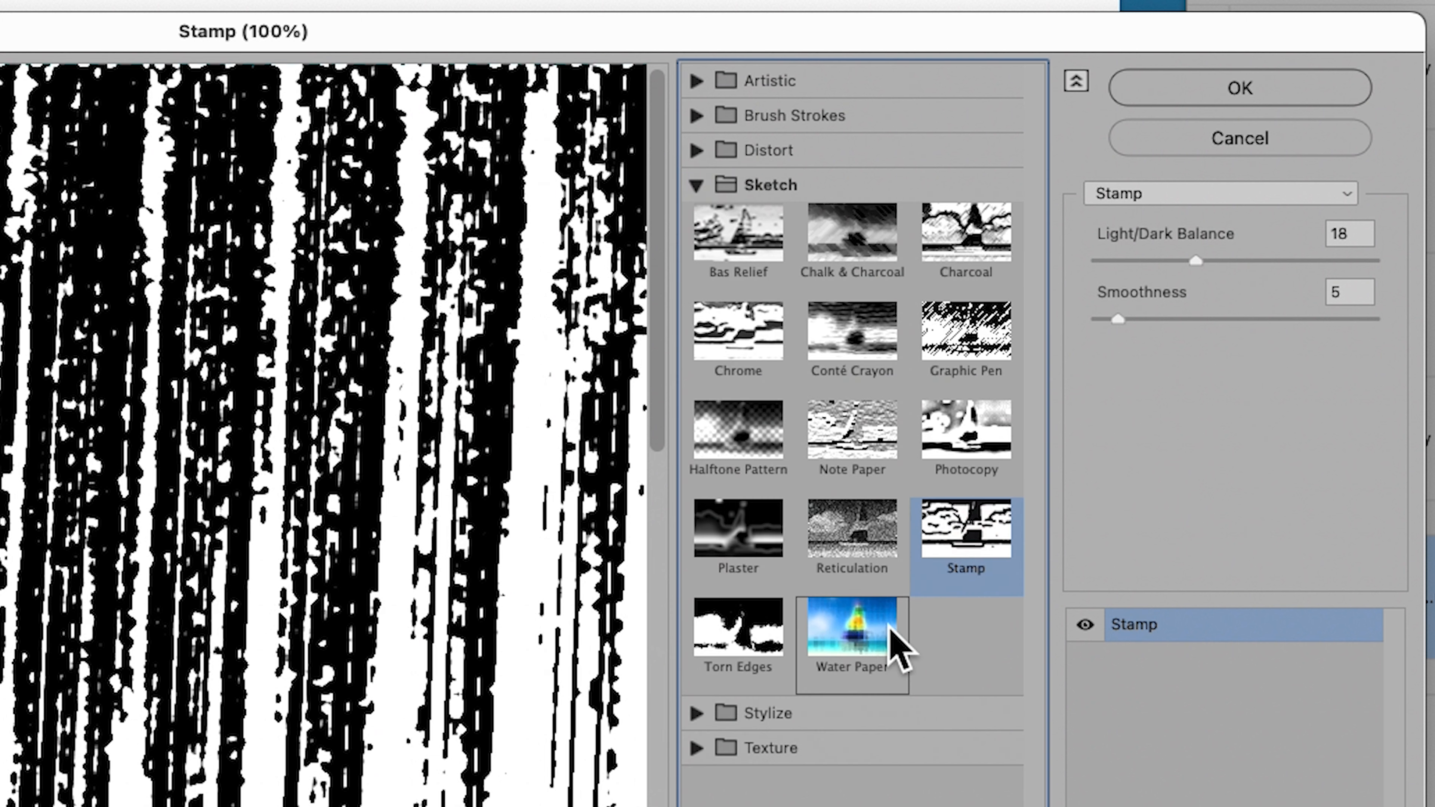
Preview the Stamp filter at 25% and set its Light/Dark Balance to 22
key("super+minus")
key("super+minus")
key("super+minus")
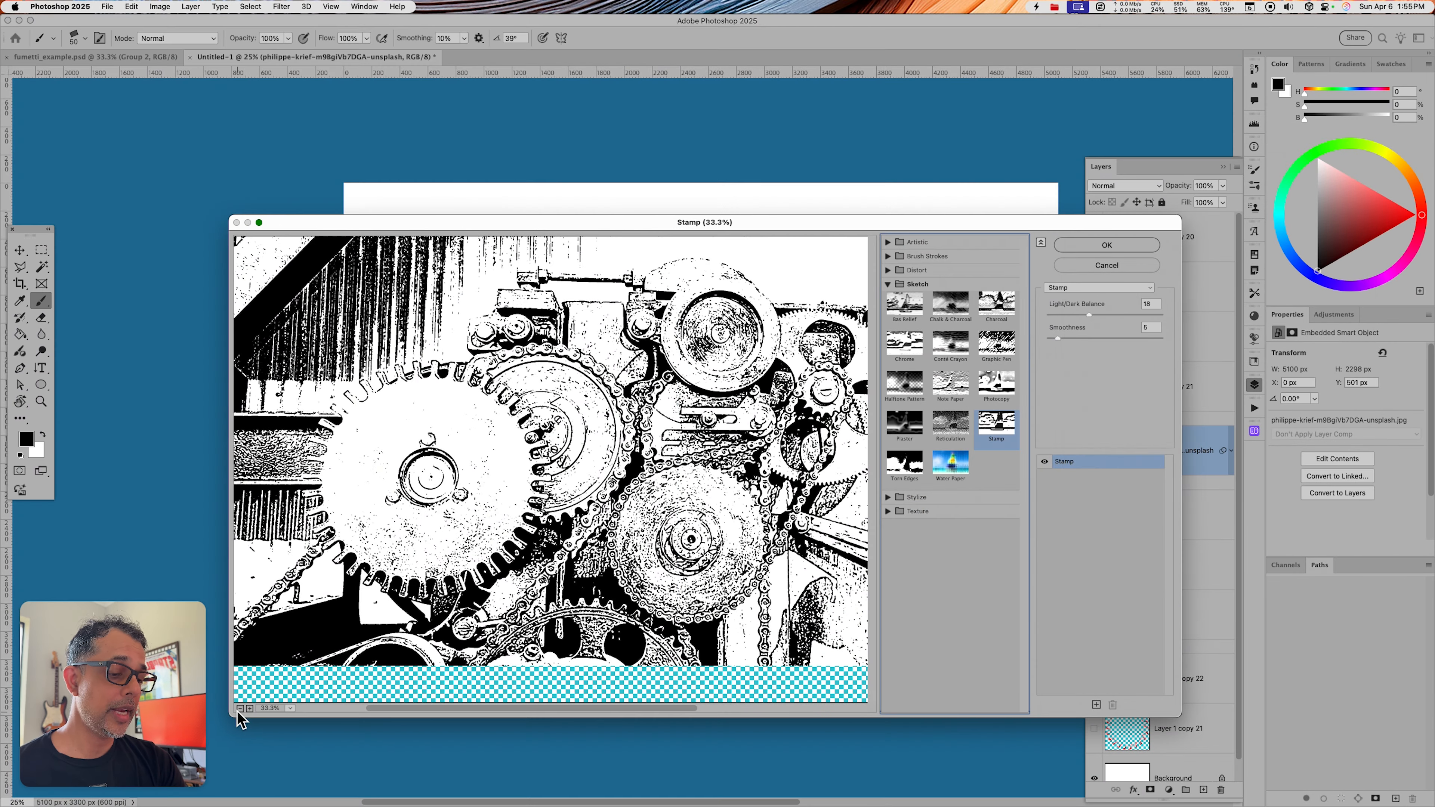
left_click(240, 707)
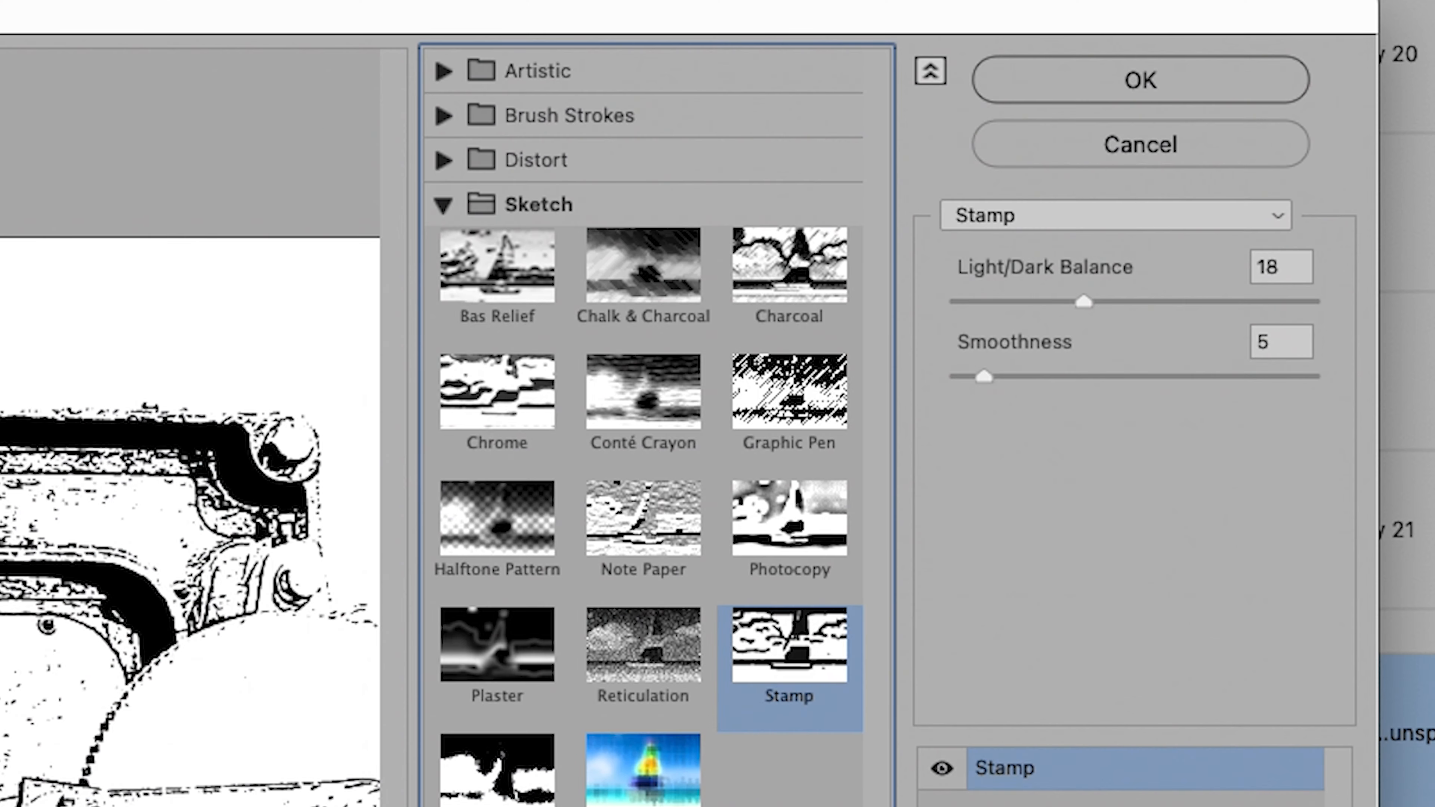
left_click_drag(1083, 301, 1111, 301)
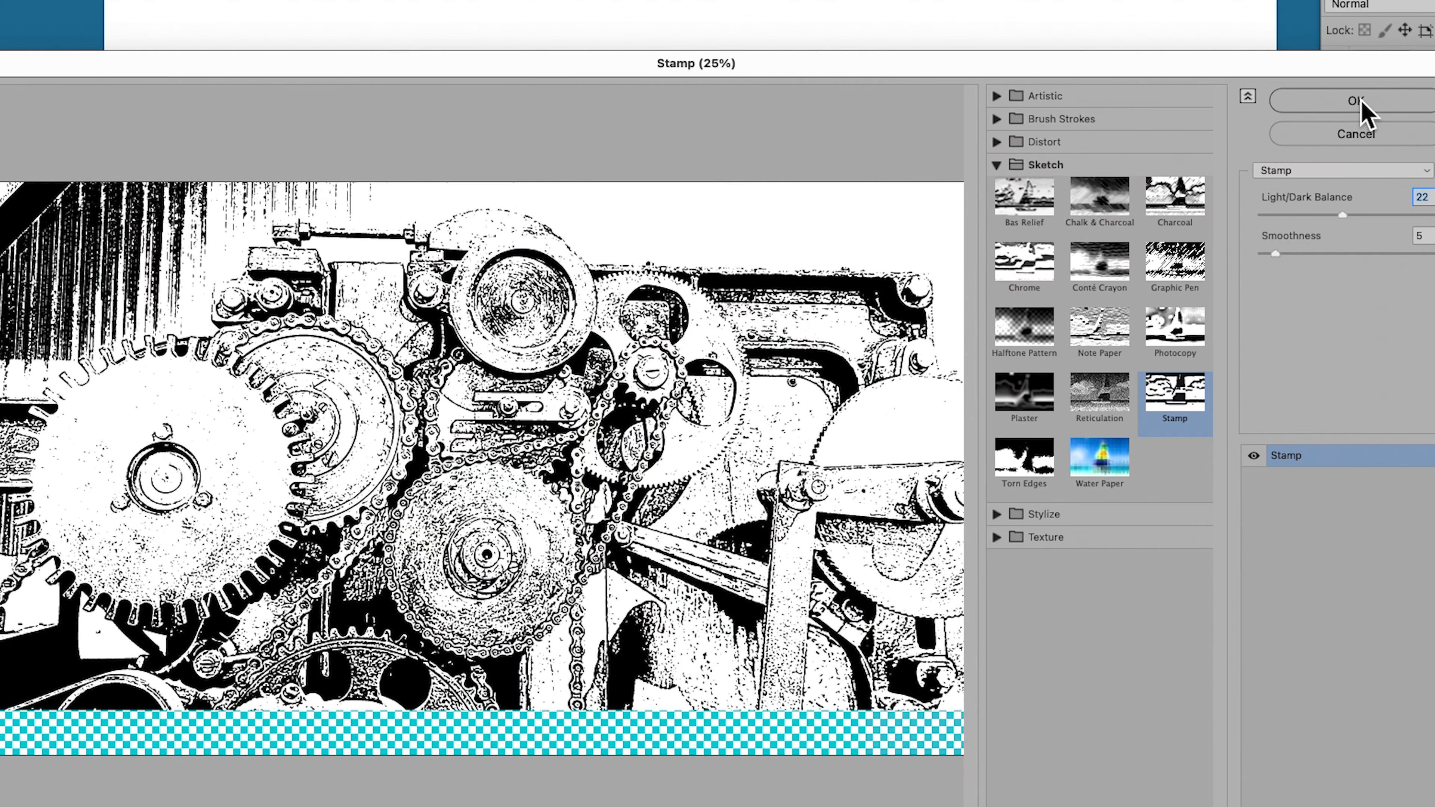
Apply the Stamp filter to the machinery photo and move its layer directly below Layer 14
left_click(1359, 101)
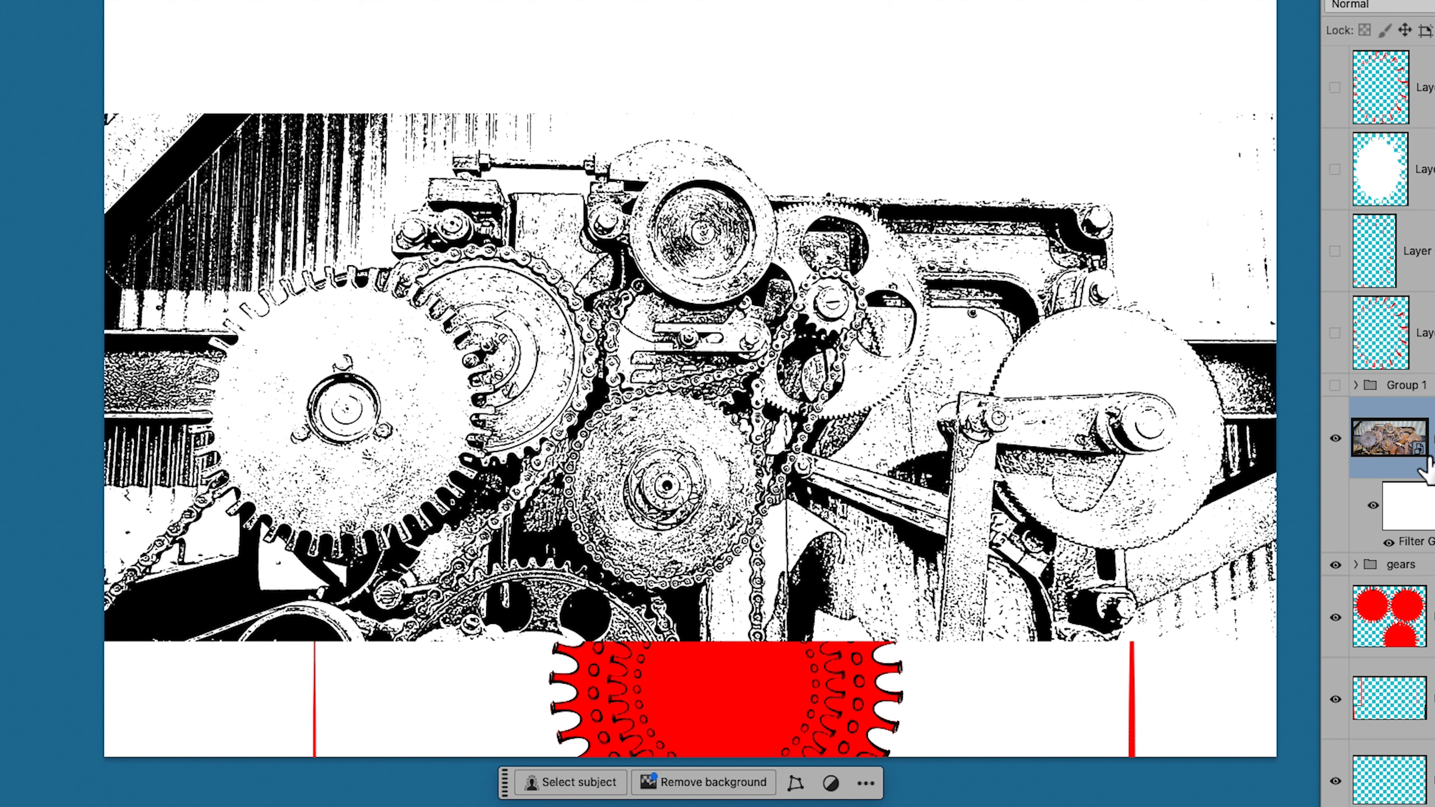
left_click_drag(1016, 468, 1024, 581)
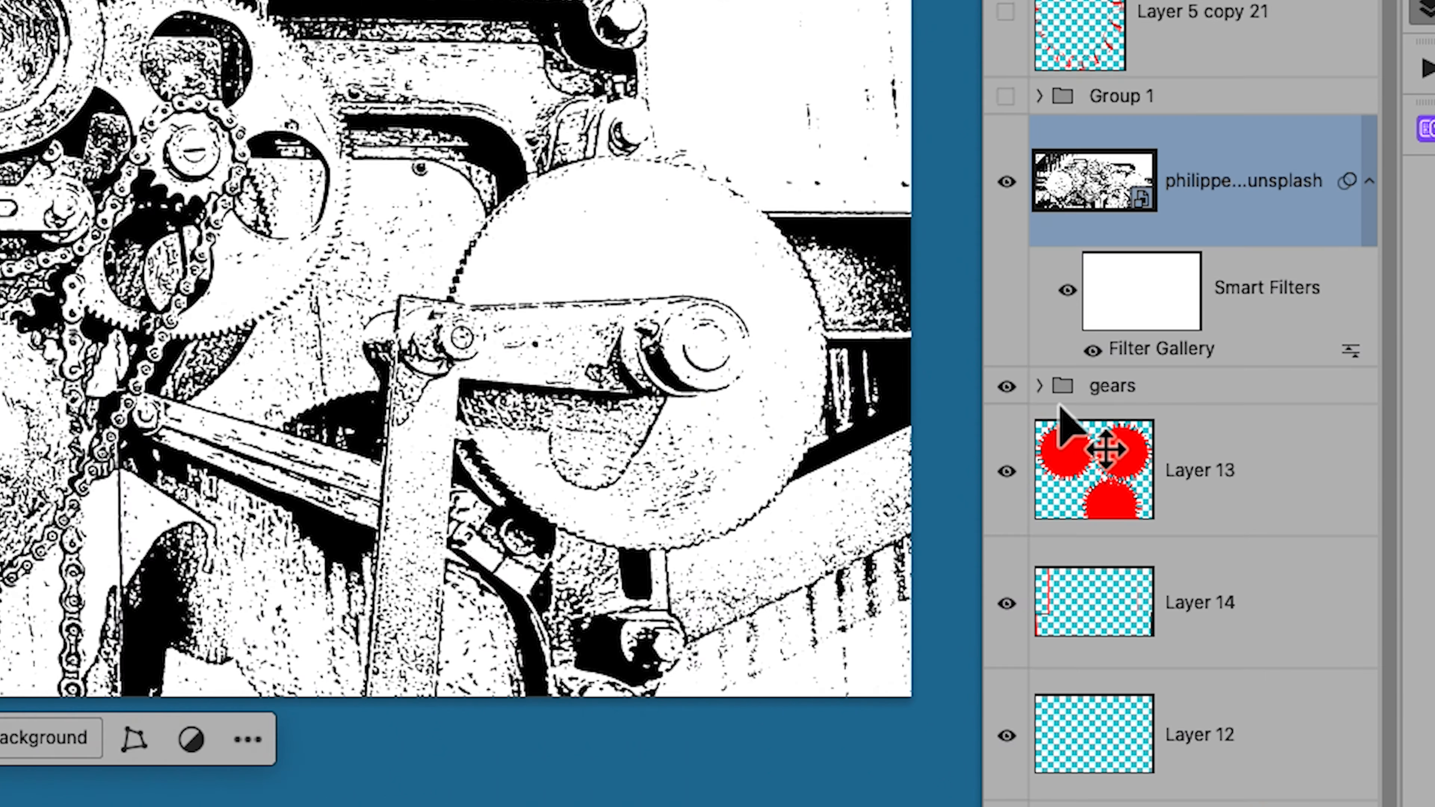
left_click_drag(1213, 187, 1196, 661)
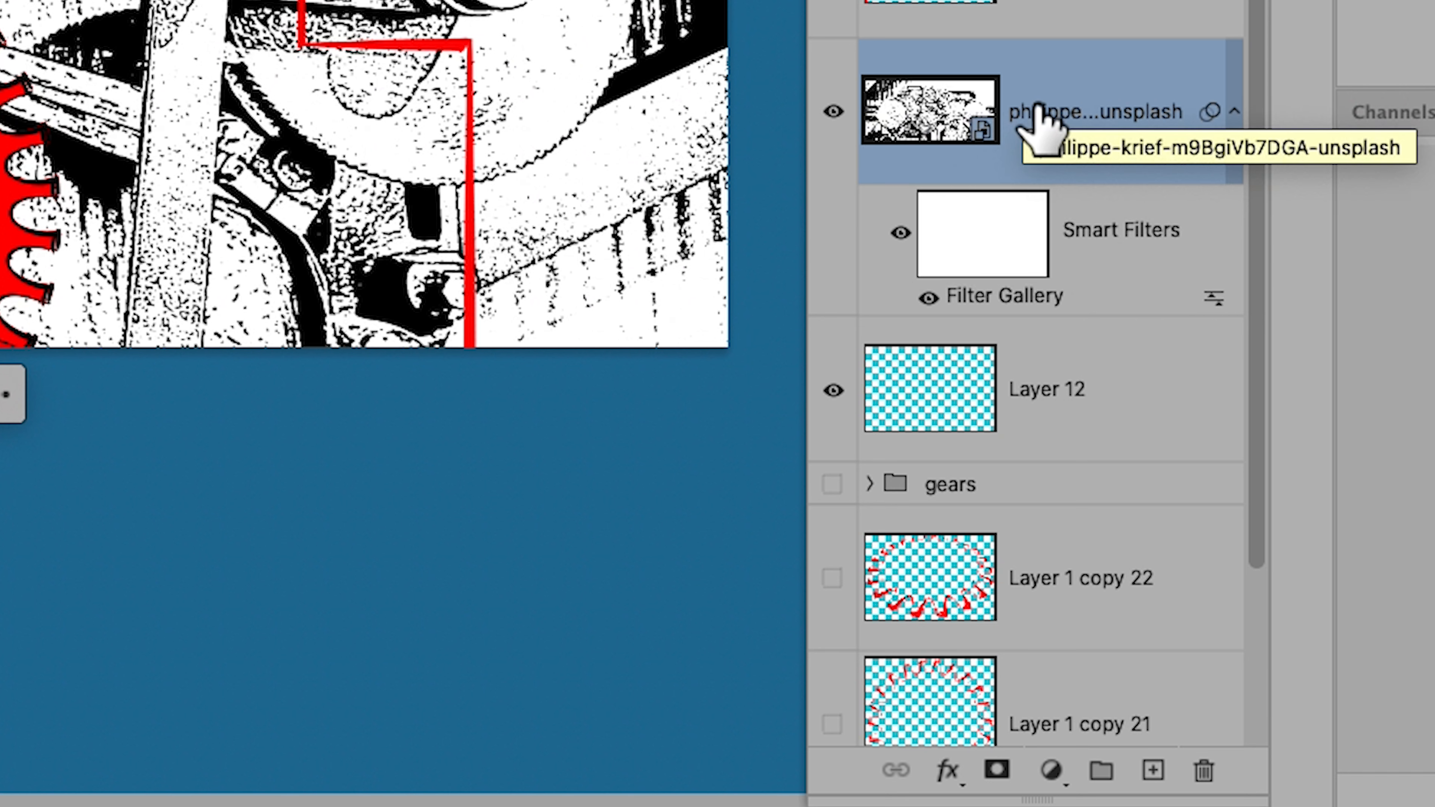
Rasterize the photo layer and cut away everything outside the gears and stepped red outline, using a Magic Wand selection made with the photo hidden
right_click(1039, 121)
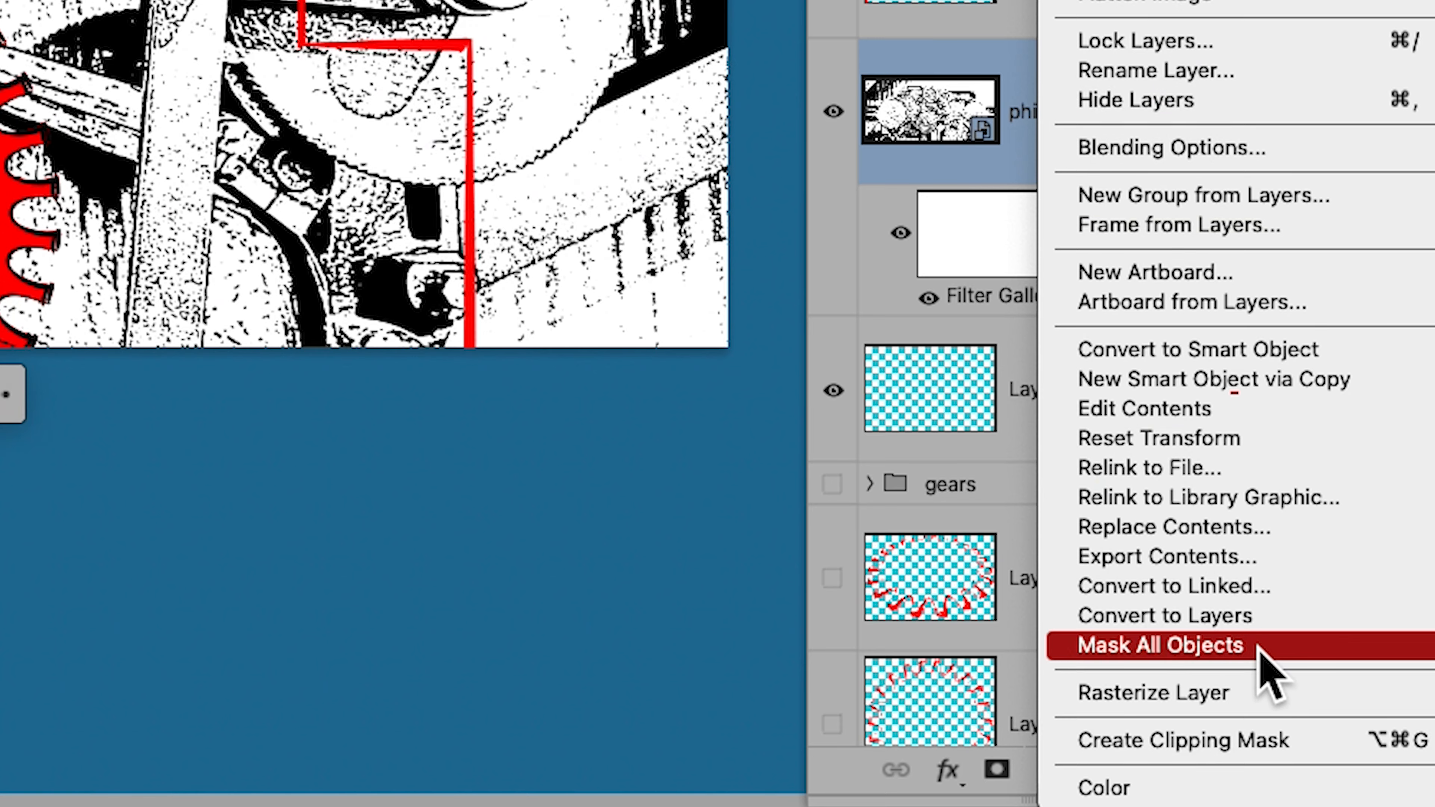
left_click(1252, 693)
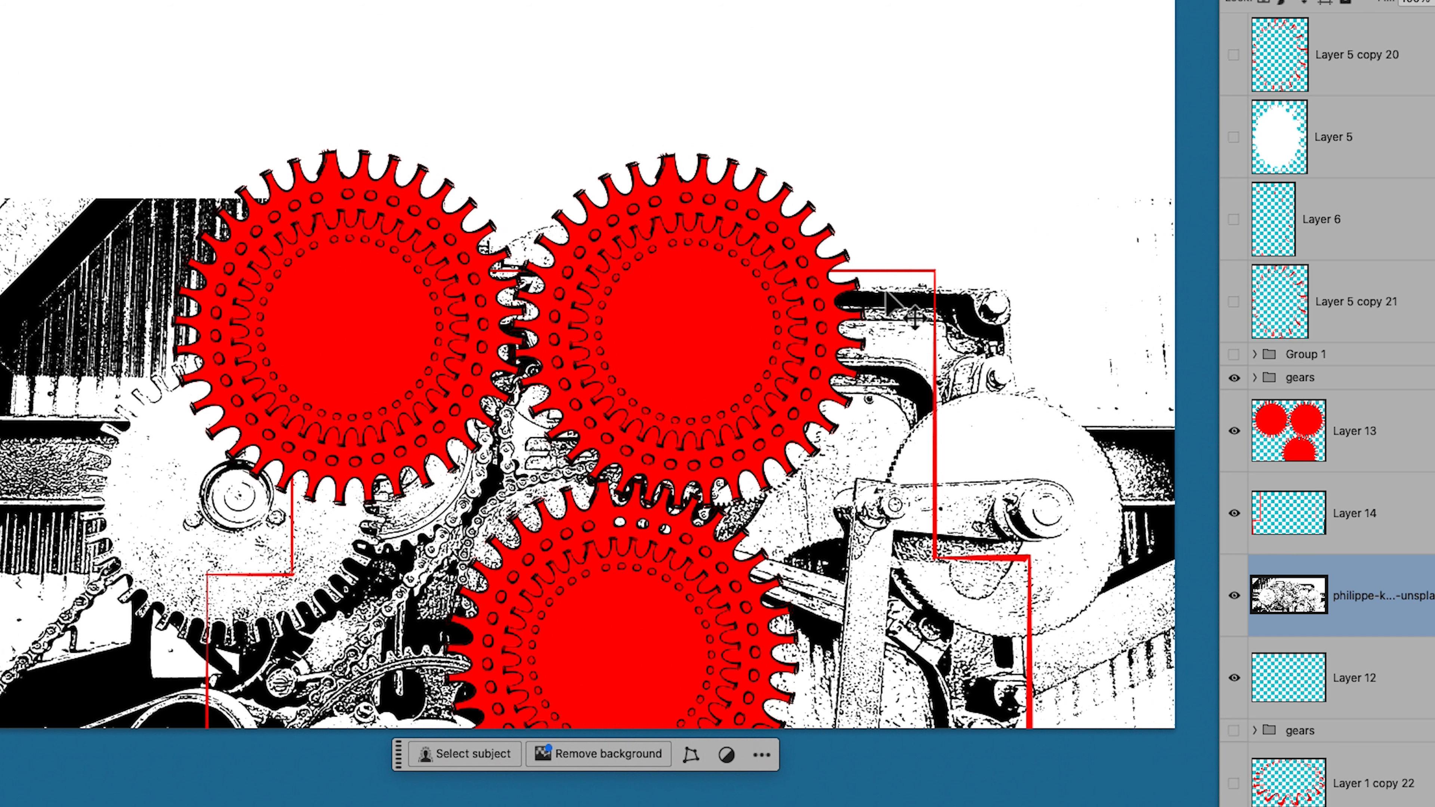
left_click(1234, 595)
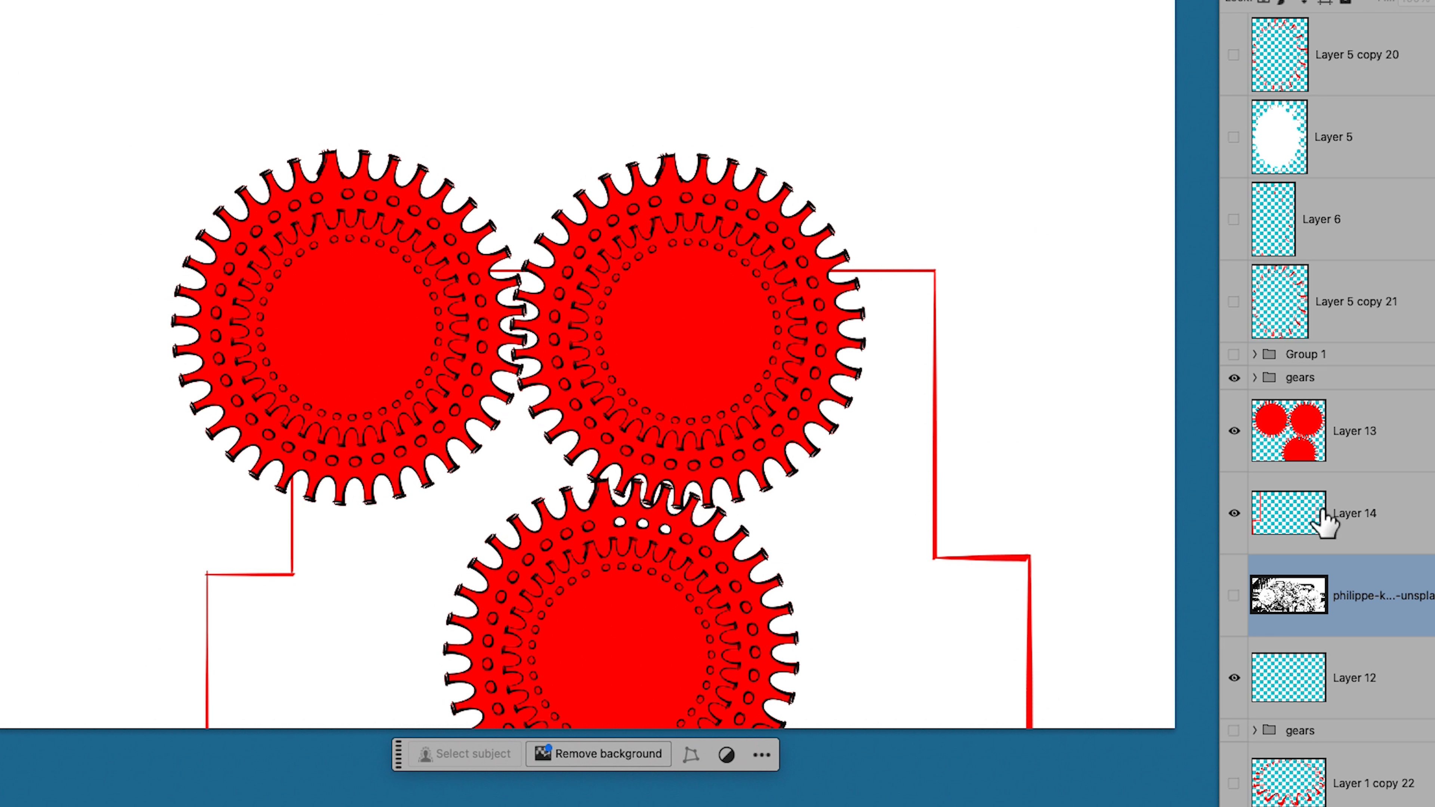
left_click(1102, 571)
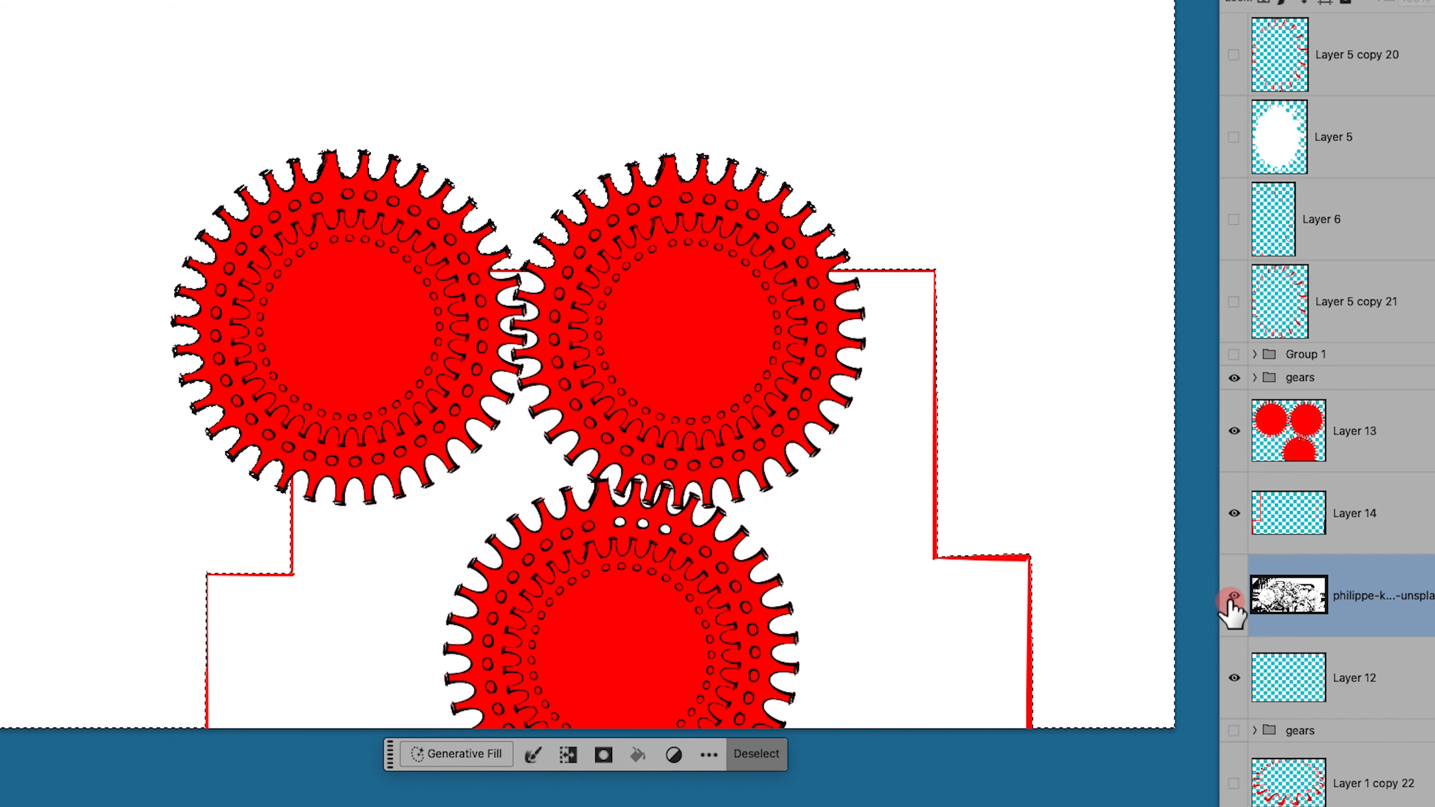
left_click(1233, 595)
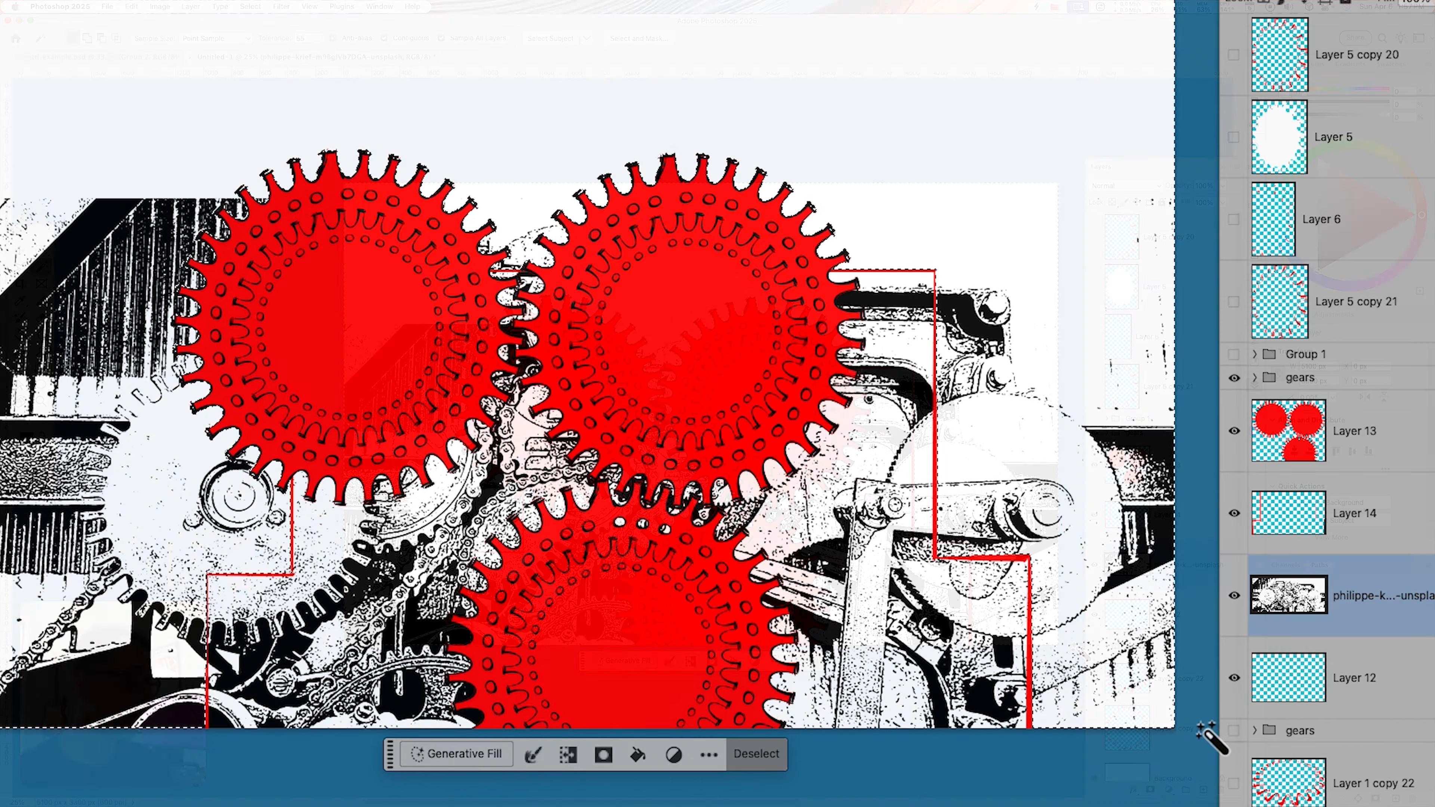
key("super+x")
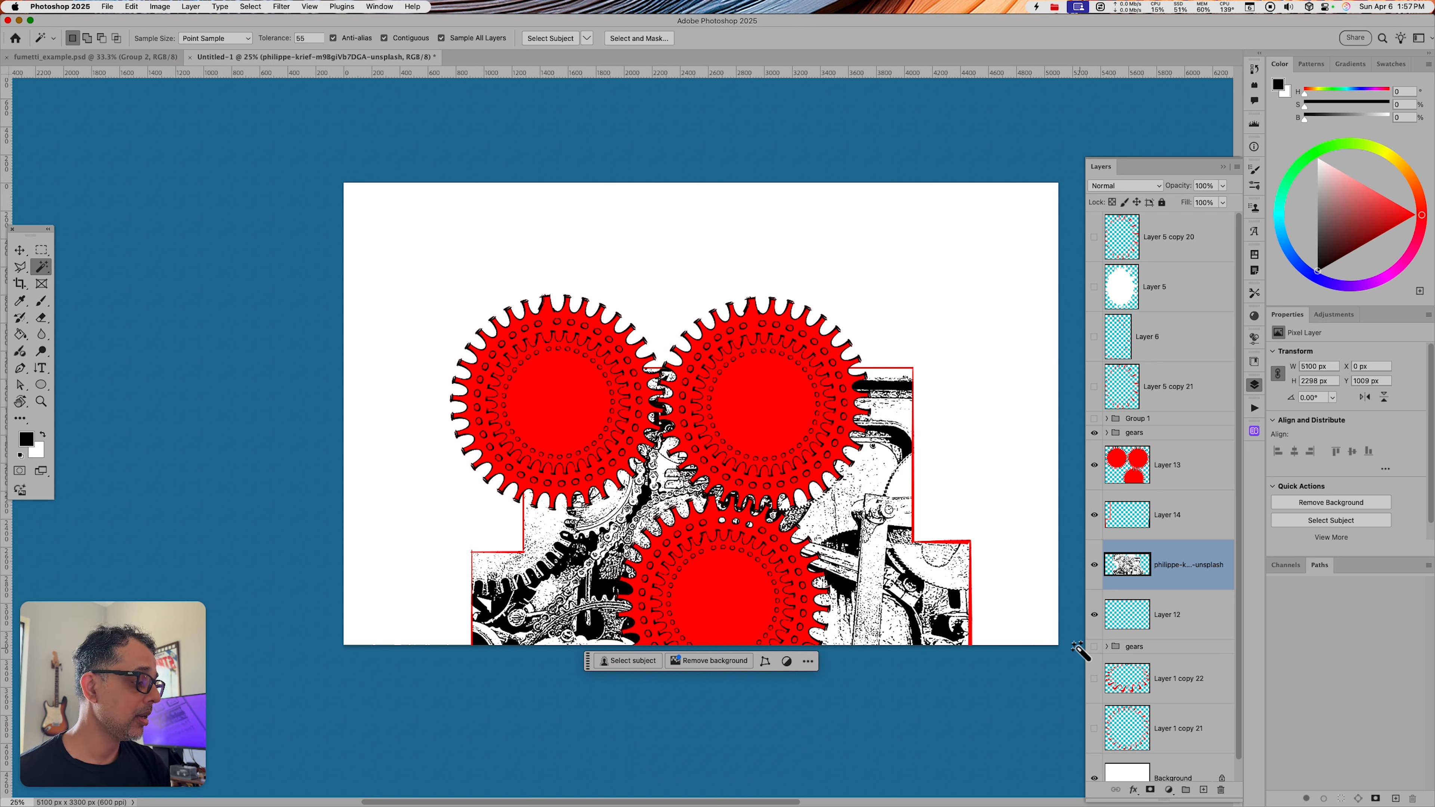
Fill the gear shapes of Layer 13 with sampled white on a new layer directly above it, and clear the selection
left_click(1169, 472)
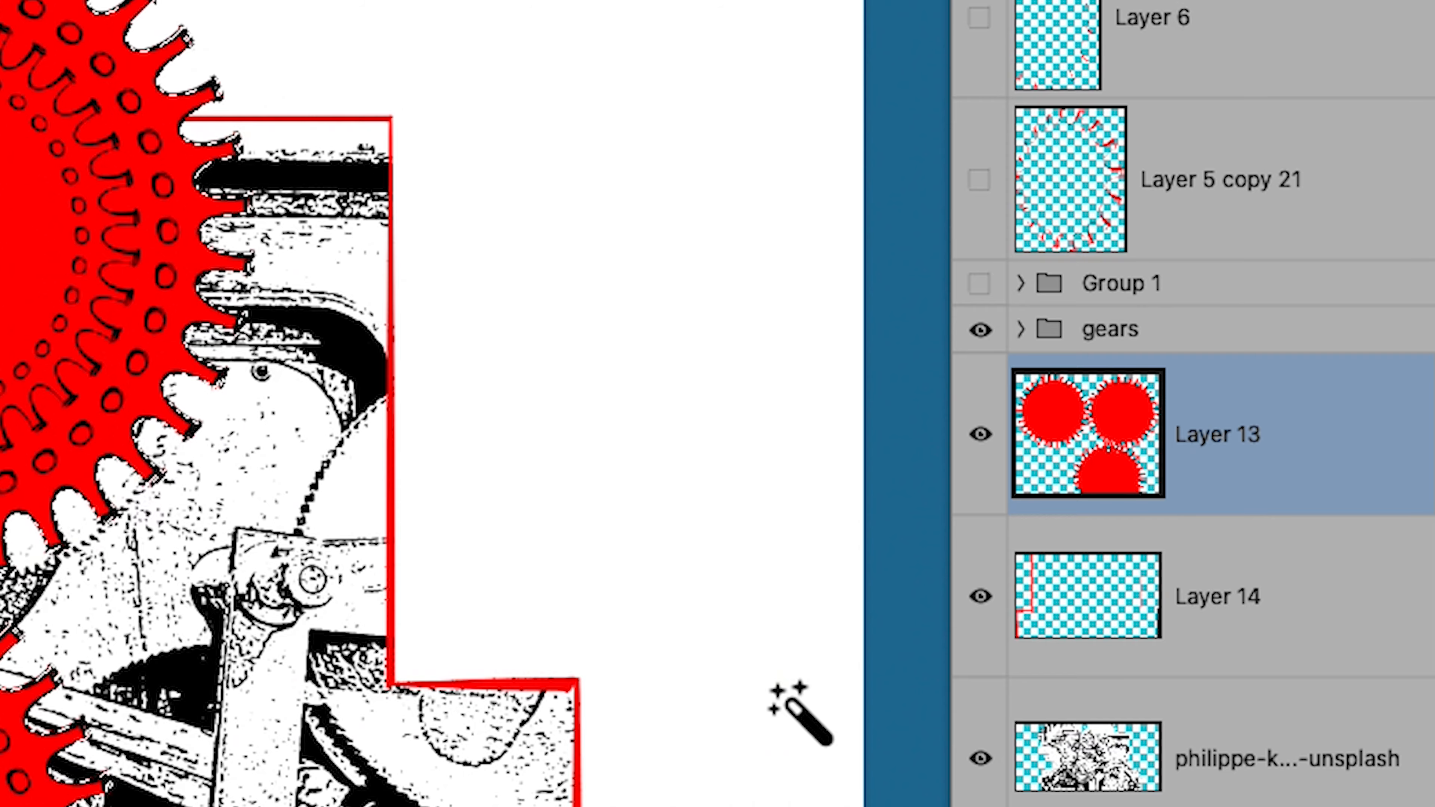
key("super+alt+shift+n")
key("i")
left_click(656, 774)
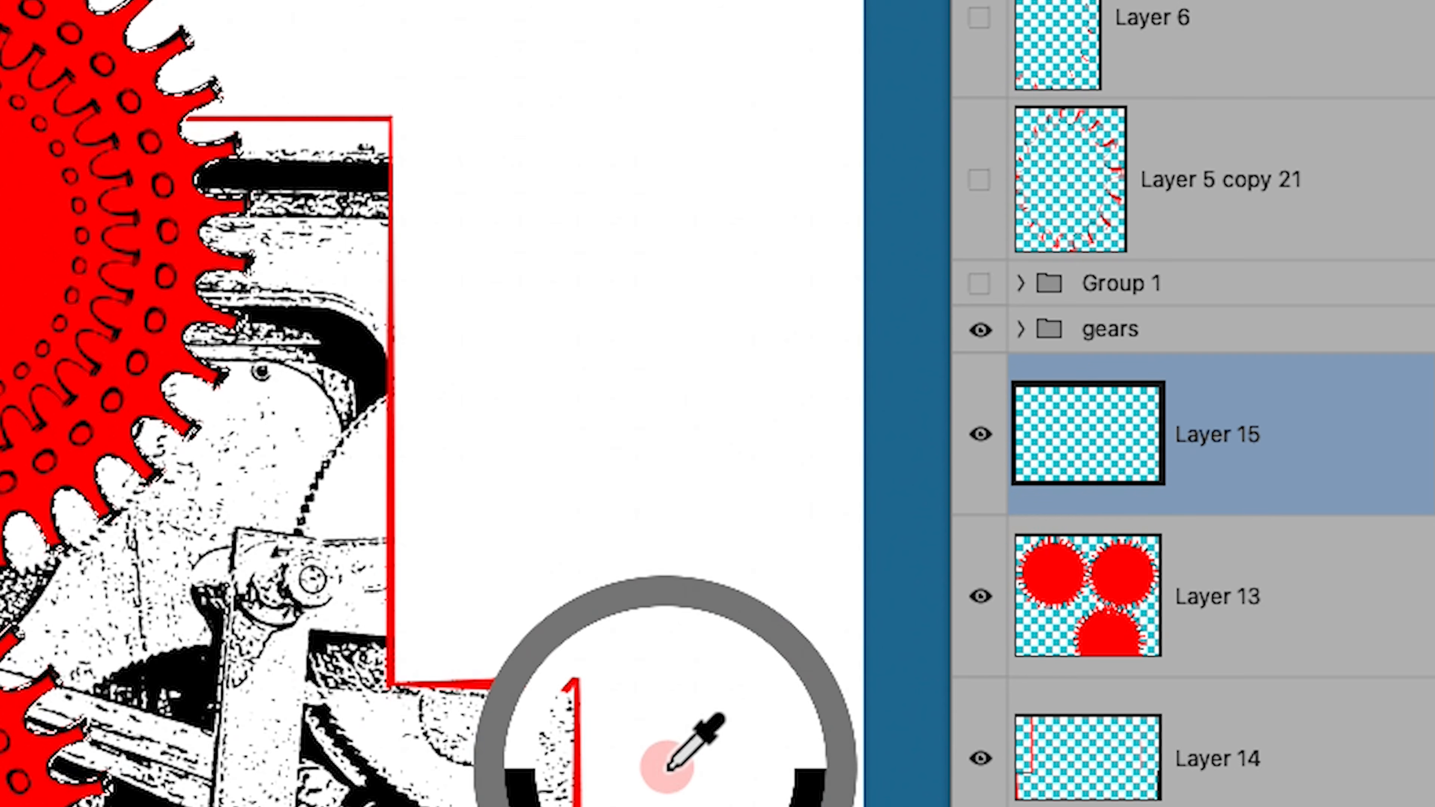
key("alt+BackSpace")
key("super+d")
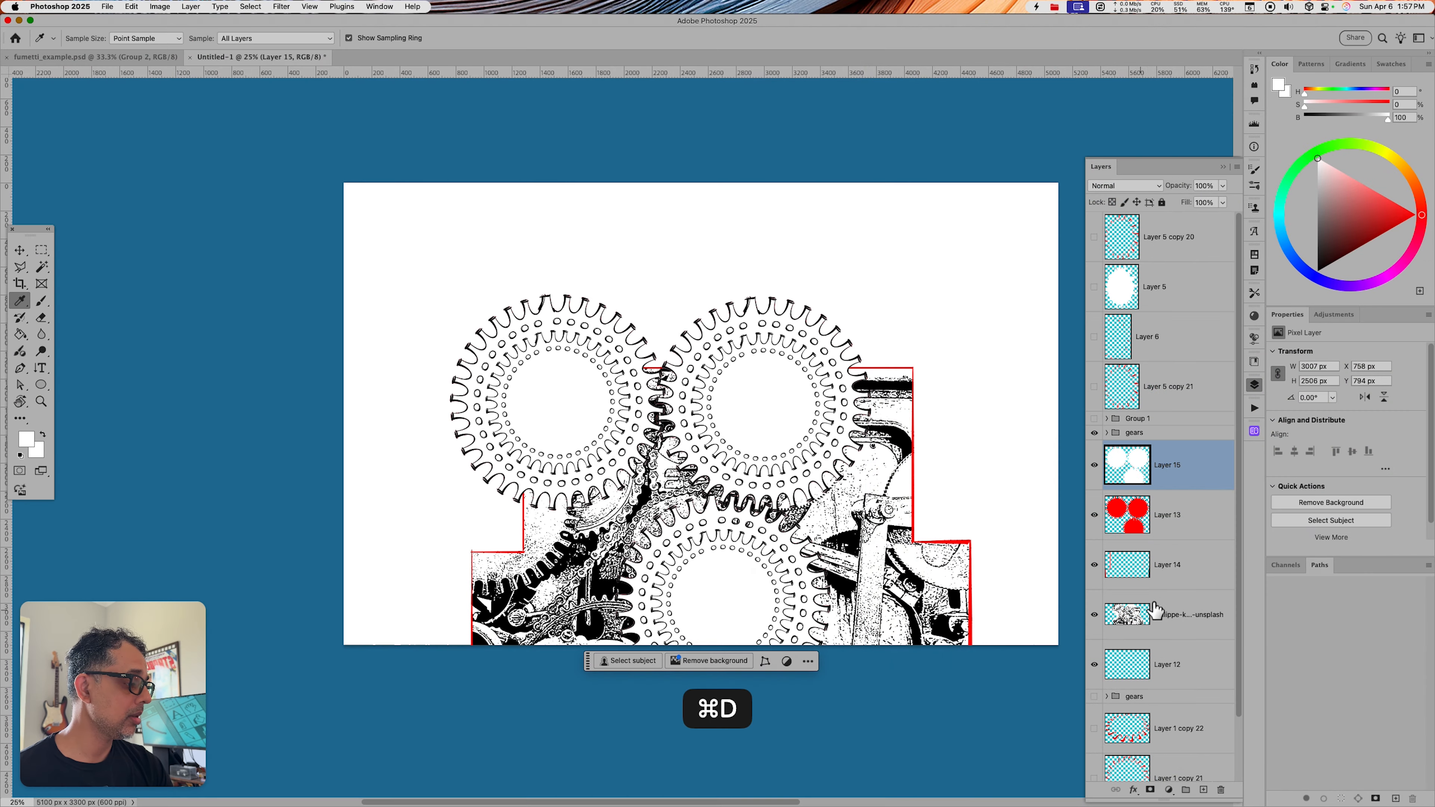
Turn the stepped red outline on Layer 14 black by lowering its Lightness fully with Hue/Saturation
left_click(1220, 802)
key("super+u")
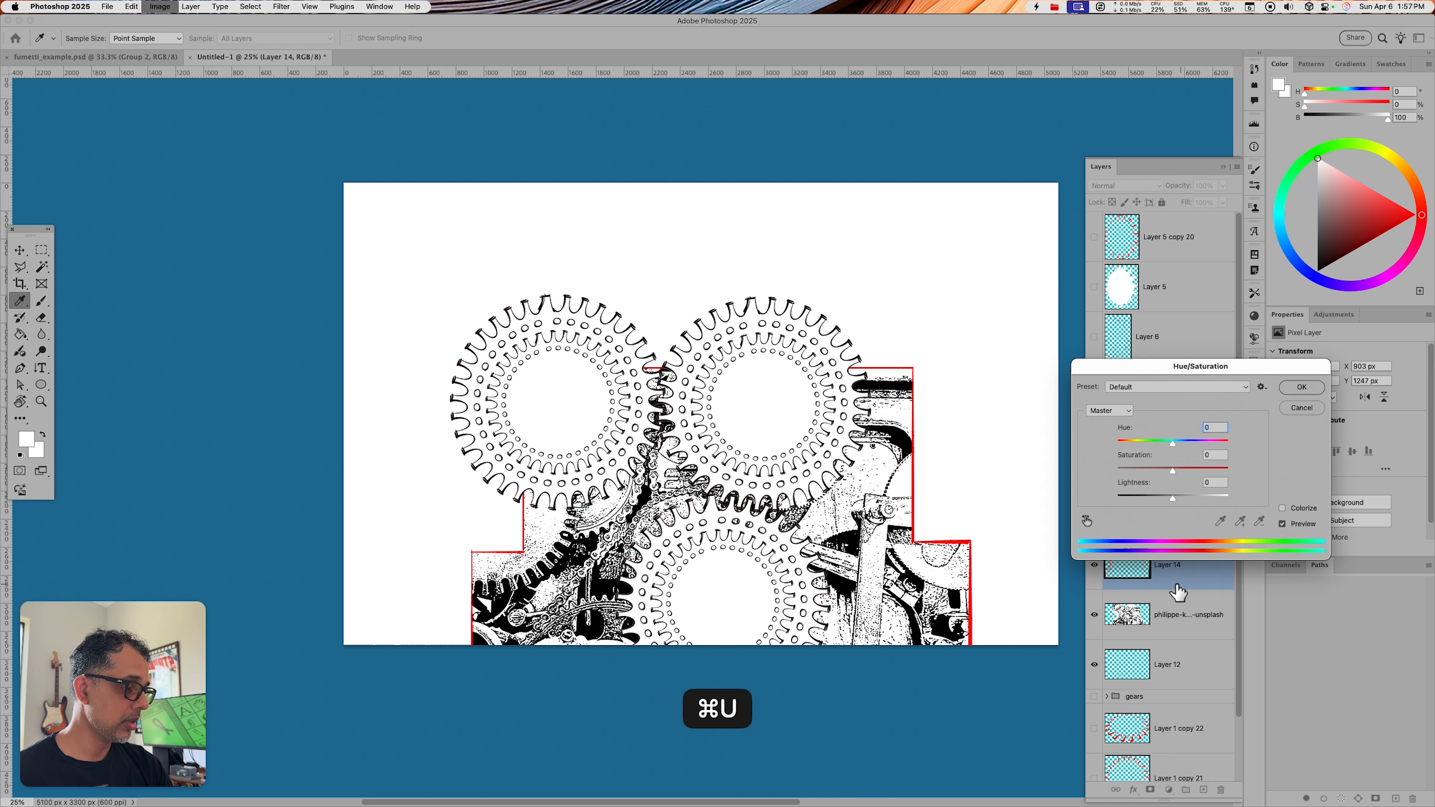
left_click_drag(1156, 495, 1019, 503)
left_click(1301, 387)
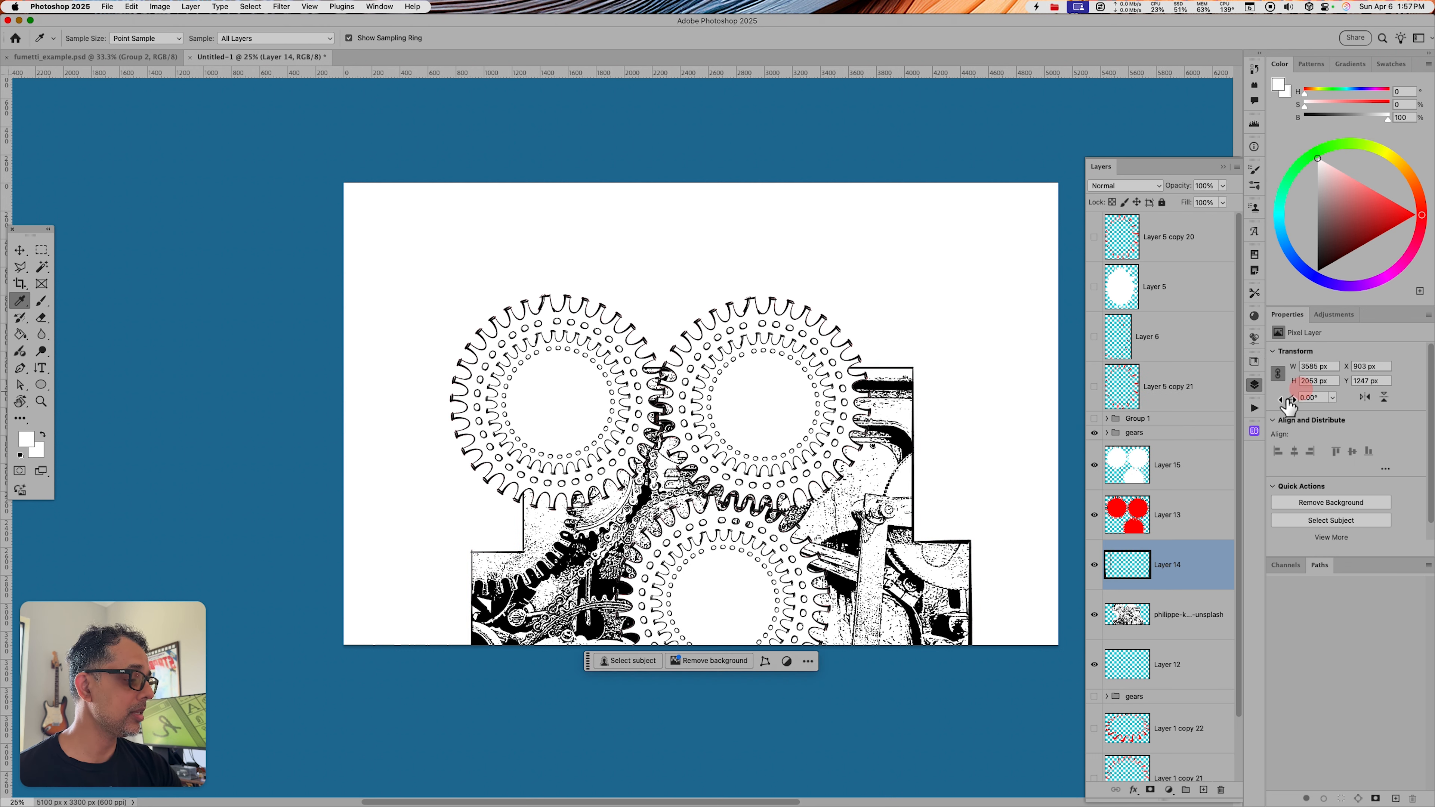